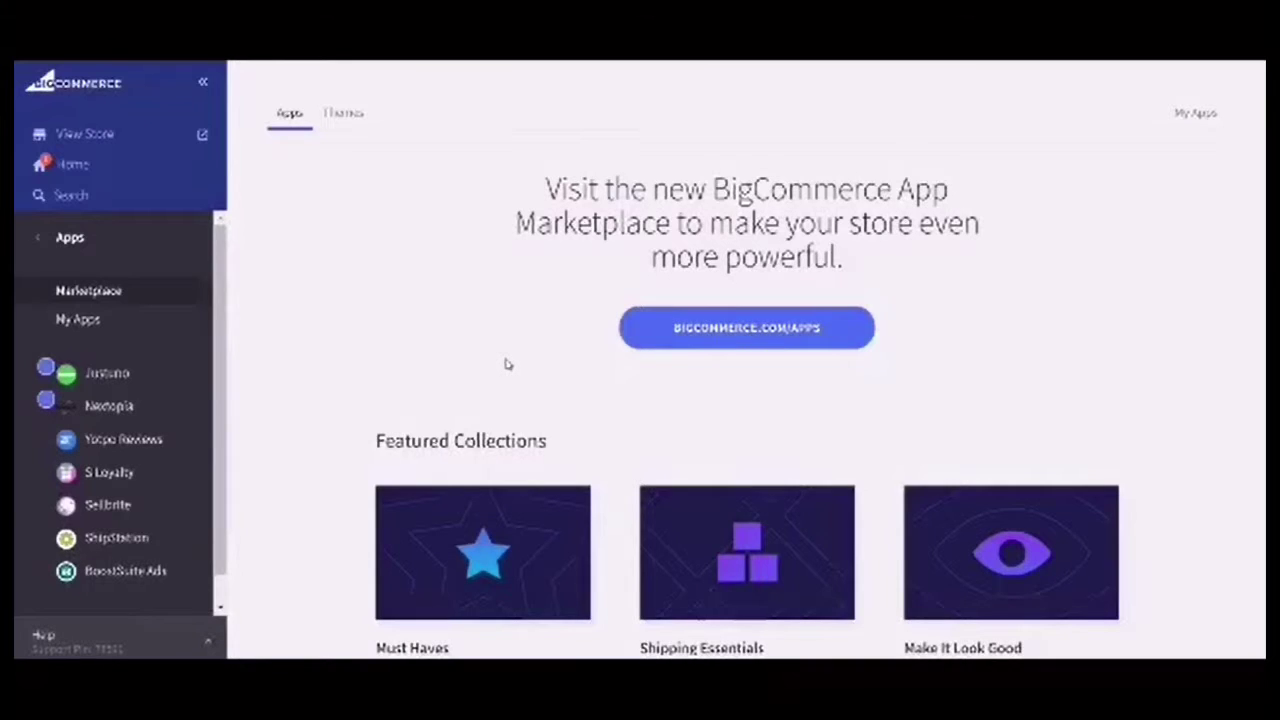
# Step: Go from the store's Marketplace page to the public BigCommerce apps website
pyautogui.click(717, 338)
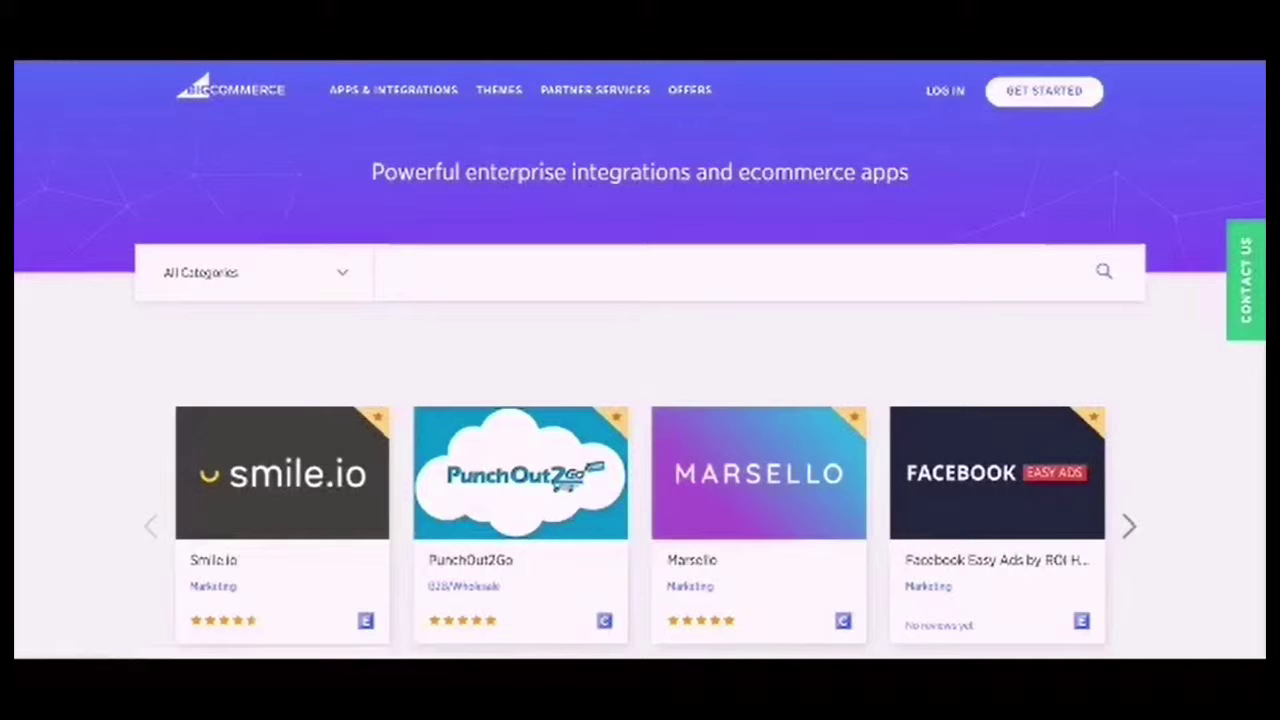
# Step: Search for OSI, open OSI Affiliate Software and get it for an existing BigCommerce store
pyautogui.write('OSI')
pyautogui.press('Return')
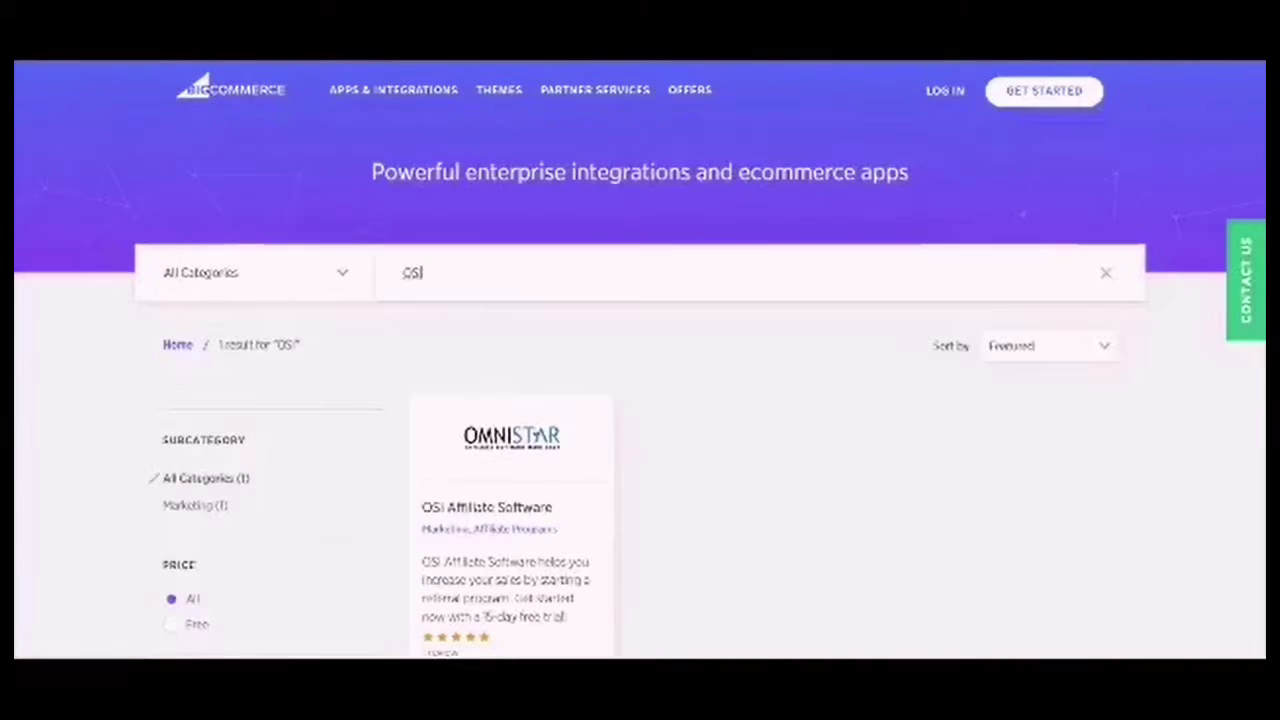
pyautogui.scroll(-1, 628, 393)
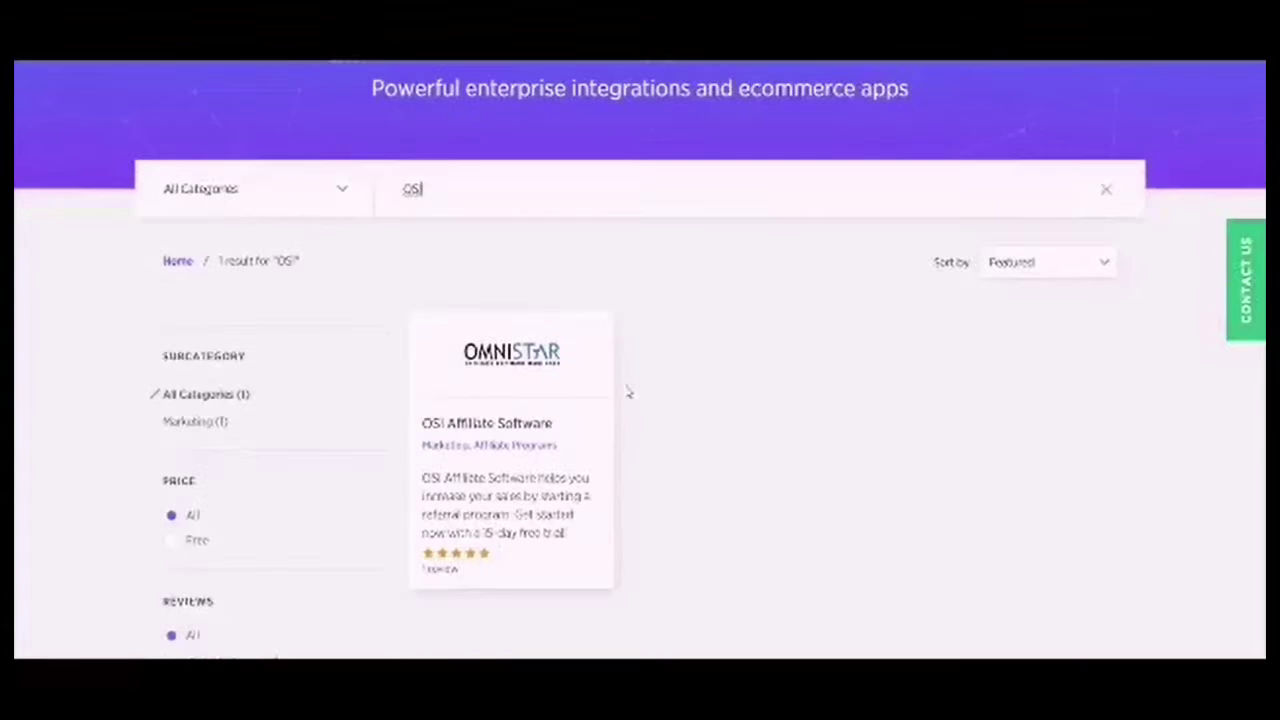
pyautogui.click(500, 362)
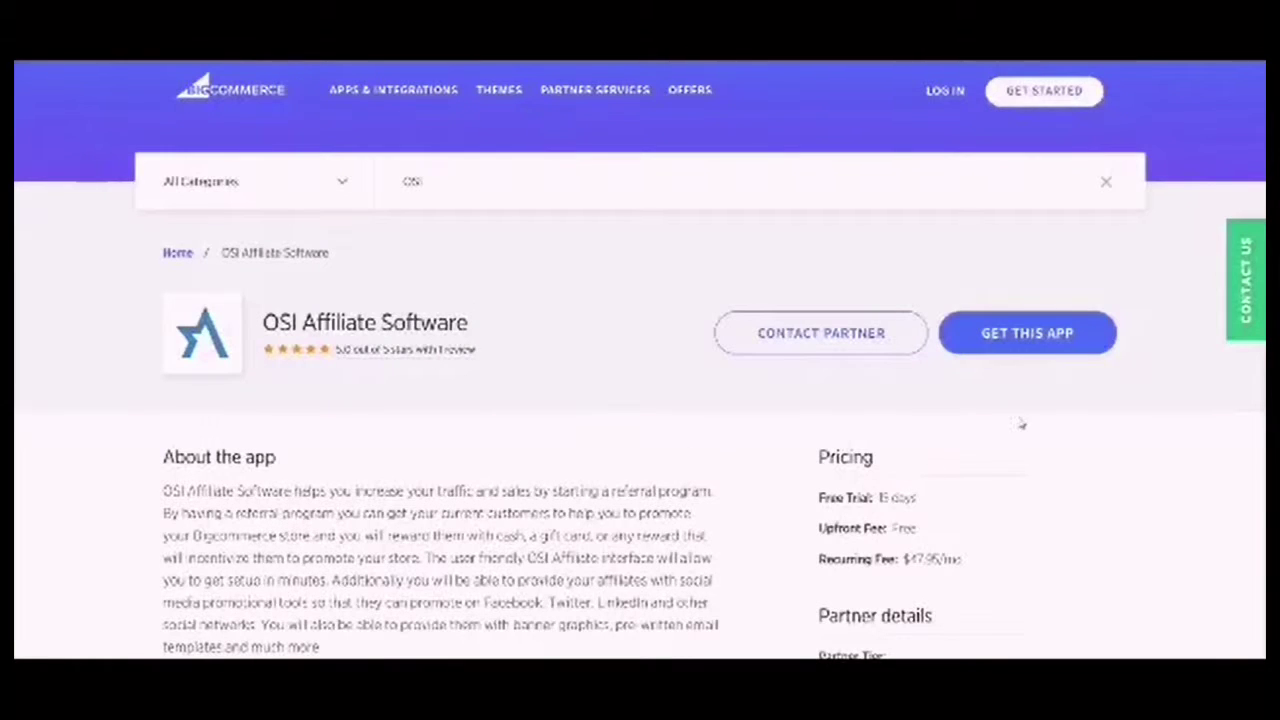
pyautogui.click(1008, 345)
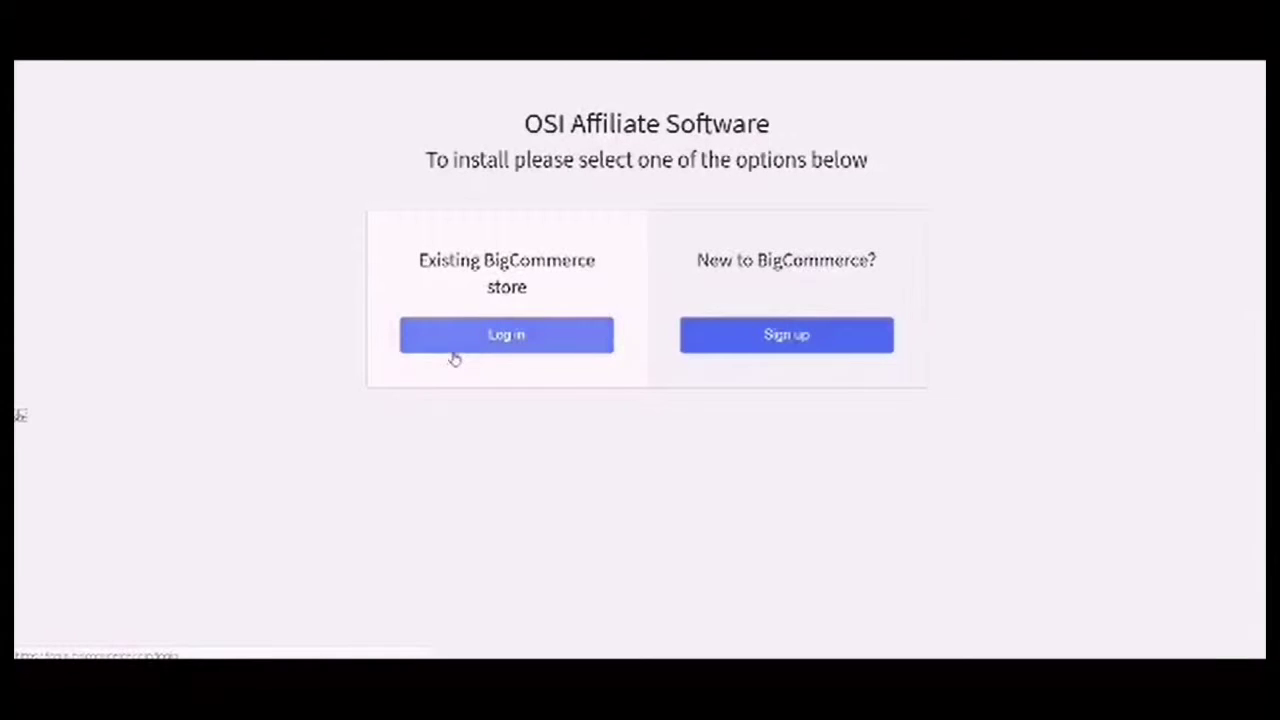
pyautogui.click(491, 347)
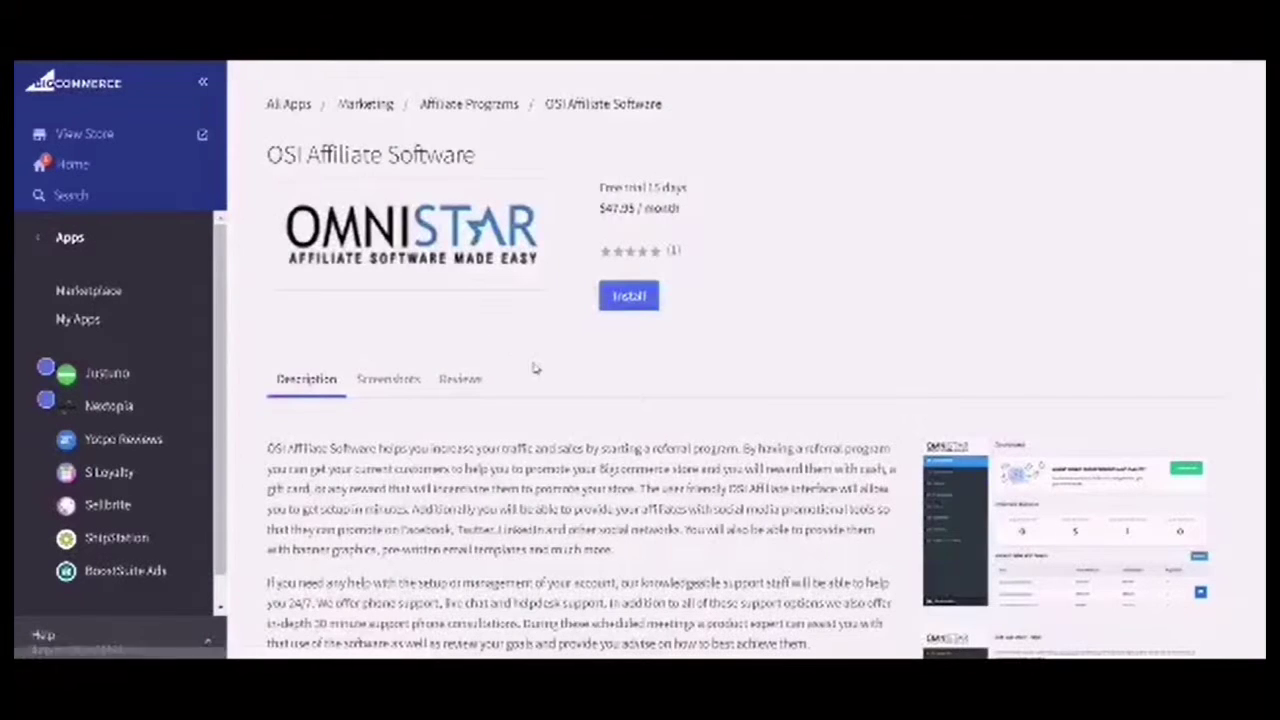
# Step: Install OSI Affiliate Software and confirm its store access permissions
pyautogui.click(620, 308)
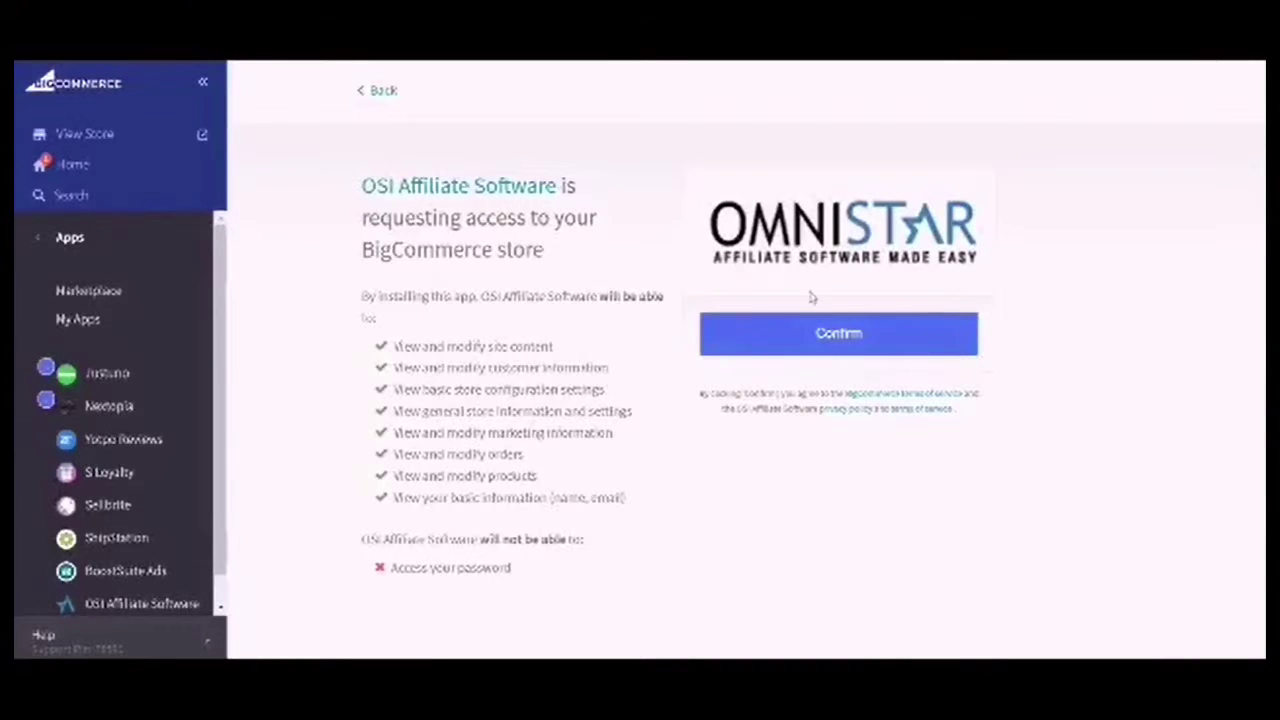
pyautogui.click(850, 340)
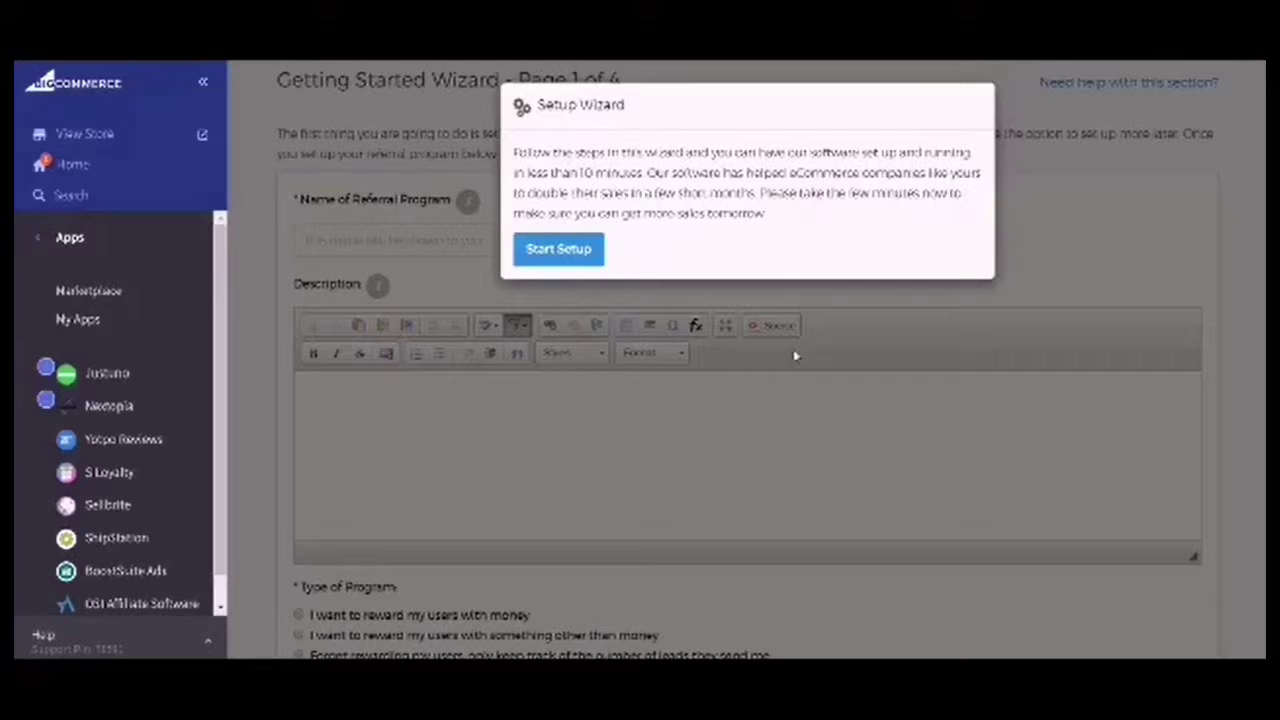
# Step: Start the setup wizard and submit the account holder's first name, last name and phone number
pyautogui.click(588, 245)
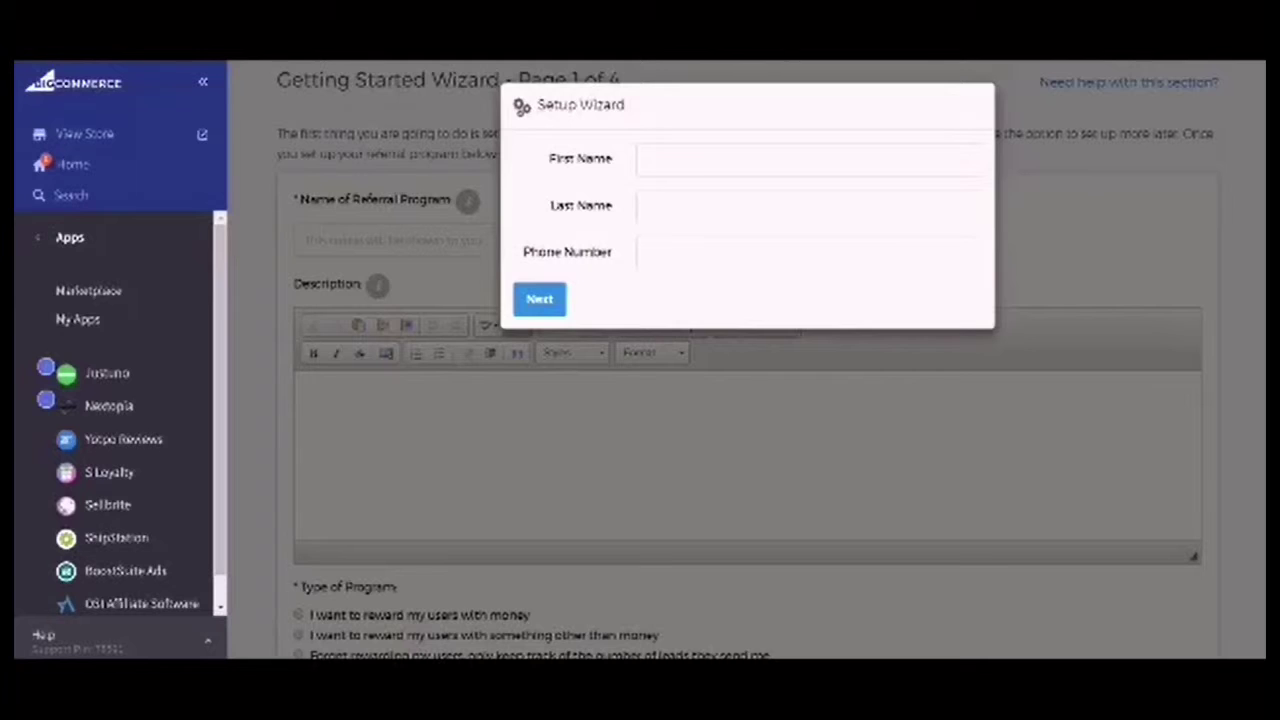
pyautogui.click(808, 160)
pyautogui.click(690, 197)
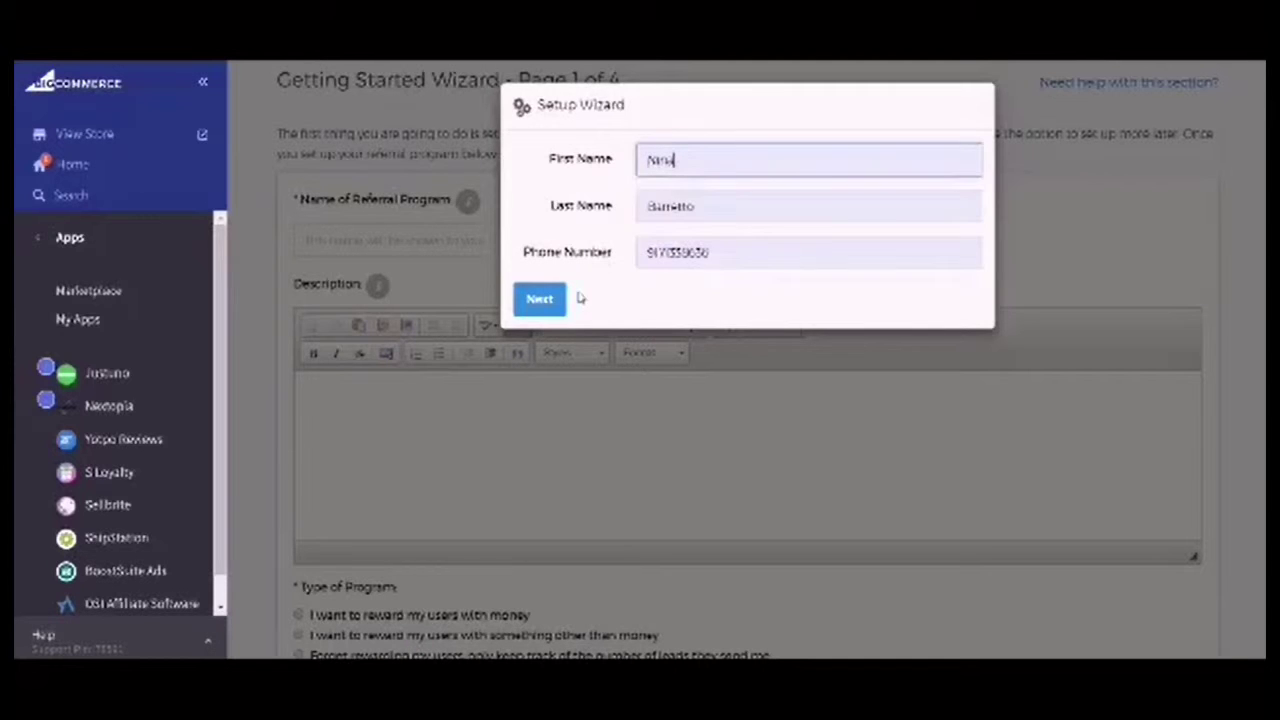
pyautogui.click(539, 301)
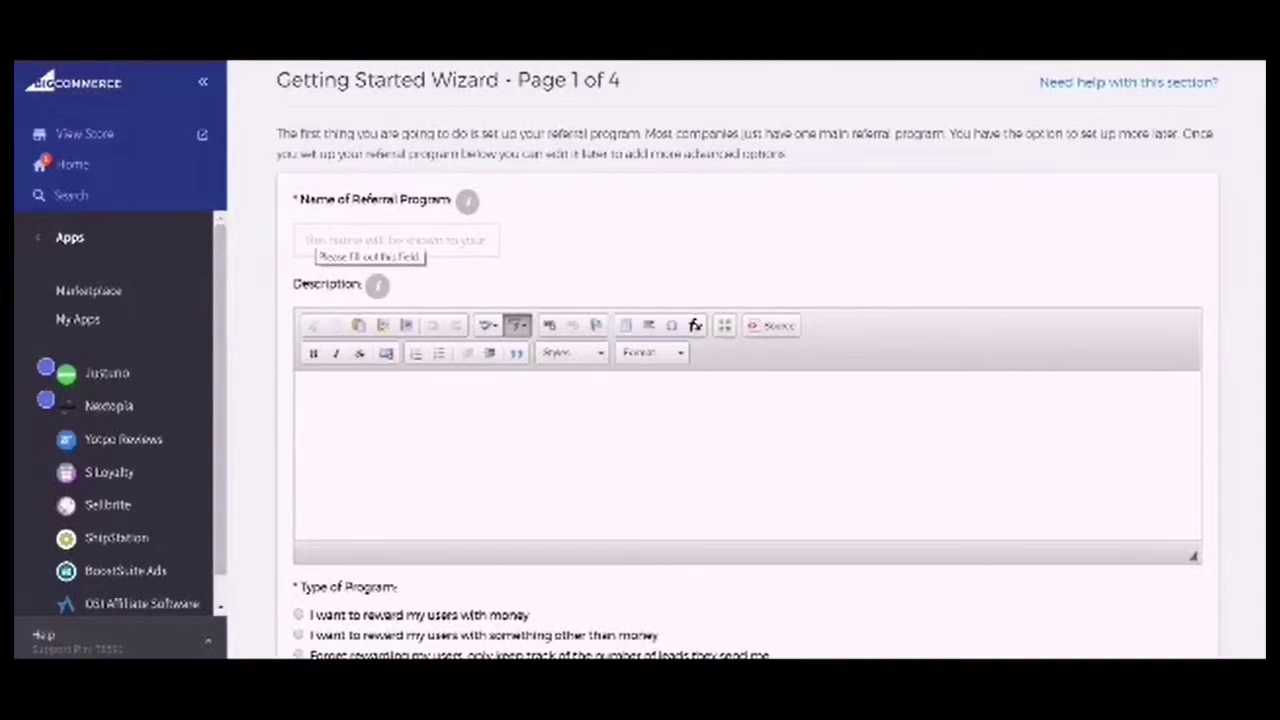
# Step: Name the program 'Influencer Program' and describe it as 'Influence Marketing for Bigcommerce'
pyautogui.click(330, 240)
pyautogui.click(368, 397)
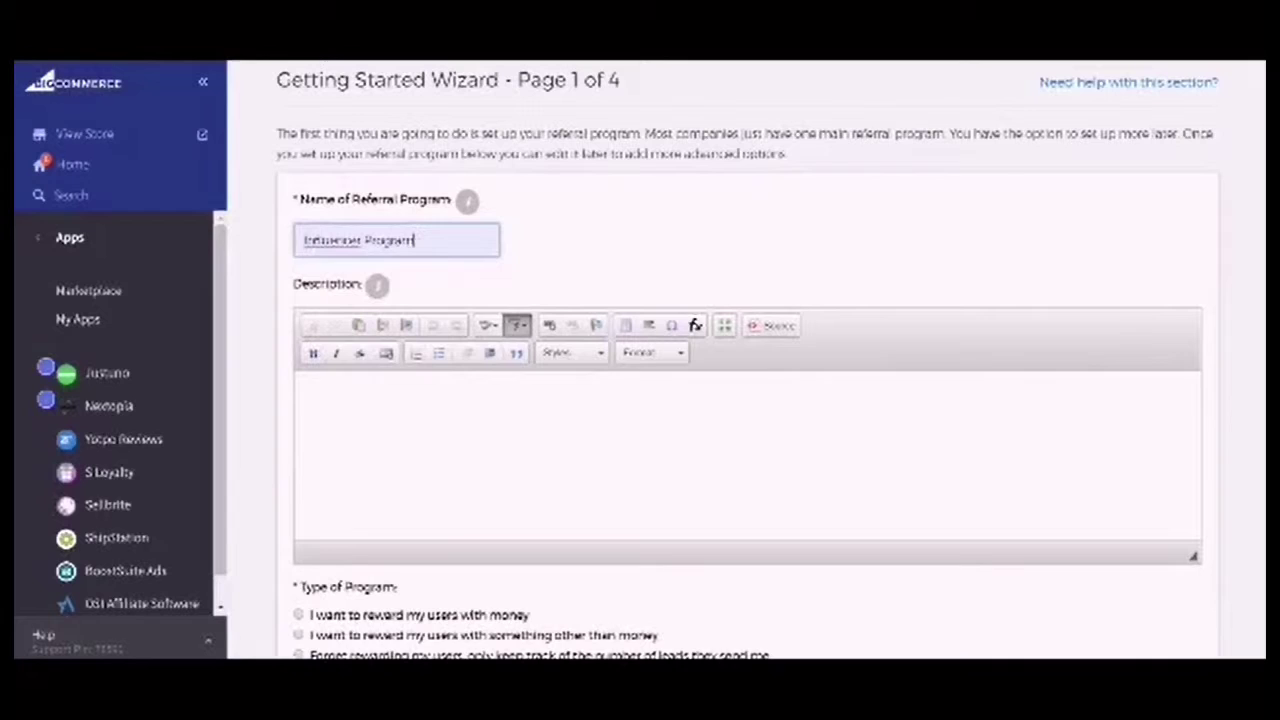
pyautogui.click(311, 397)
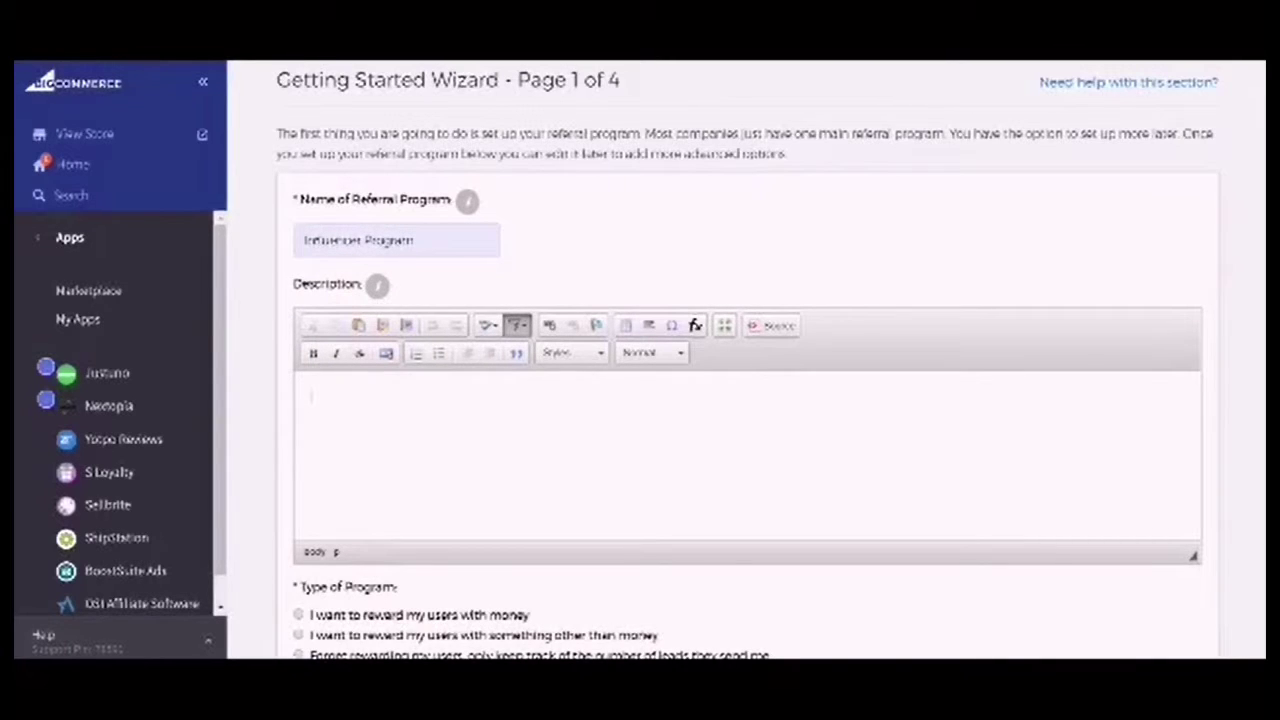
pyautogui.write('In')
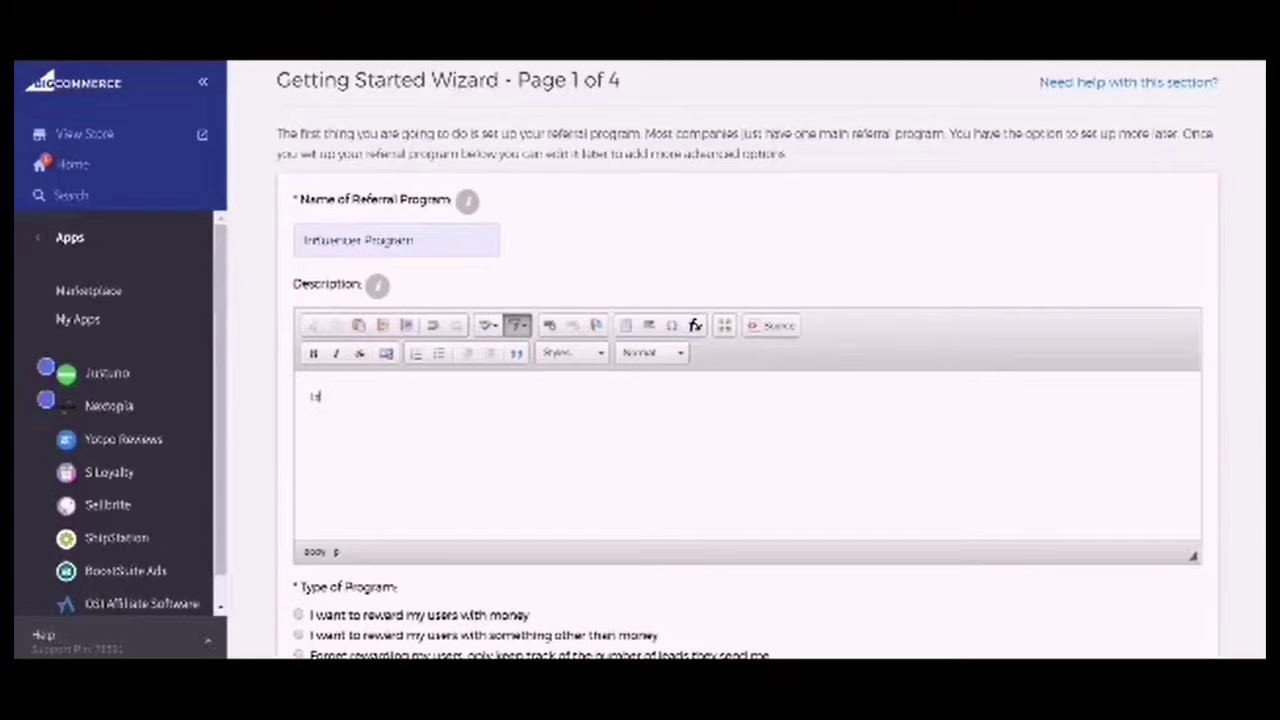
pyautogui.write('fluence Market')
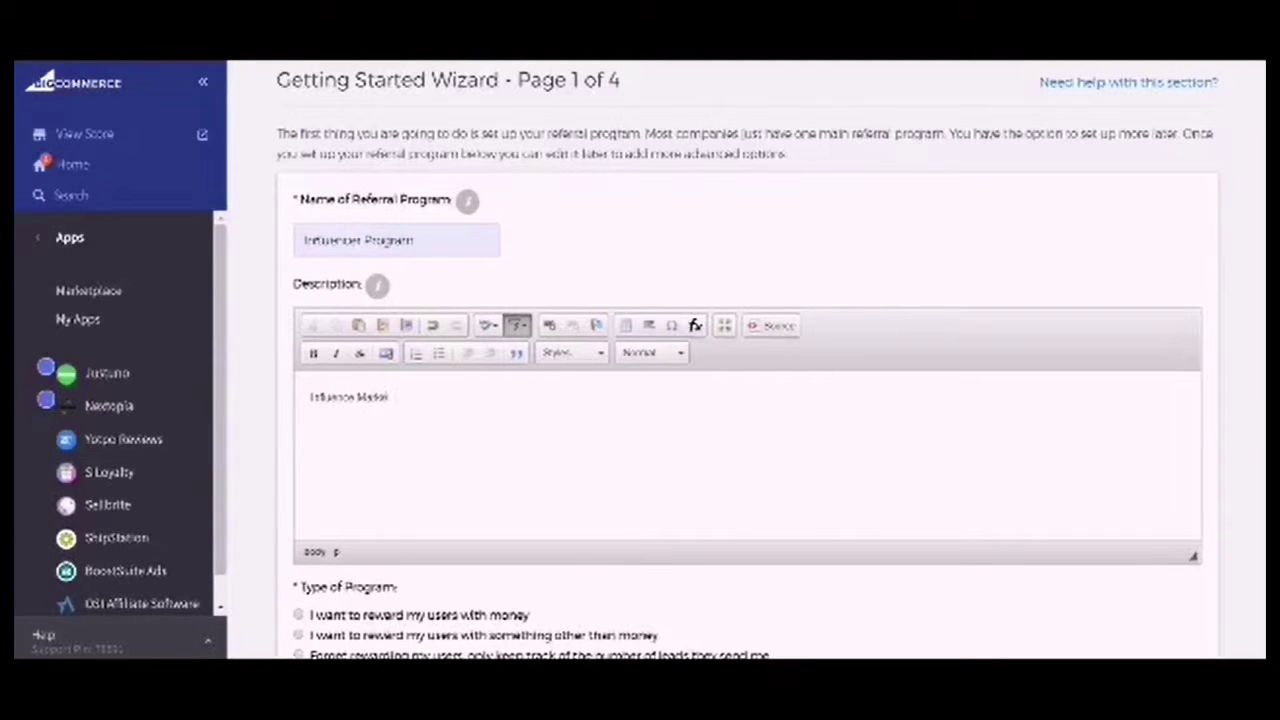
pyautogui.write('ing Sor Sho')
pyautogui.press('BackSpace')
pyautogui.press('BackSpace')
pyautogui.write('gcommerce')
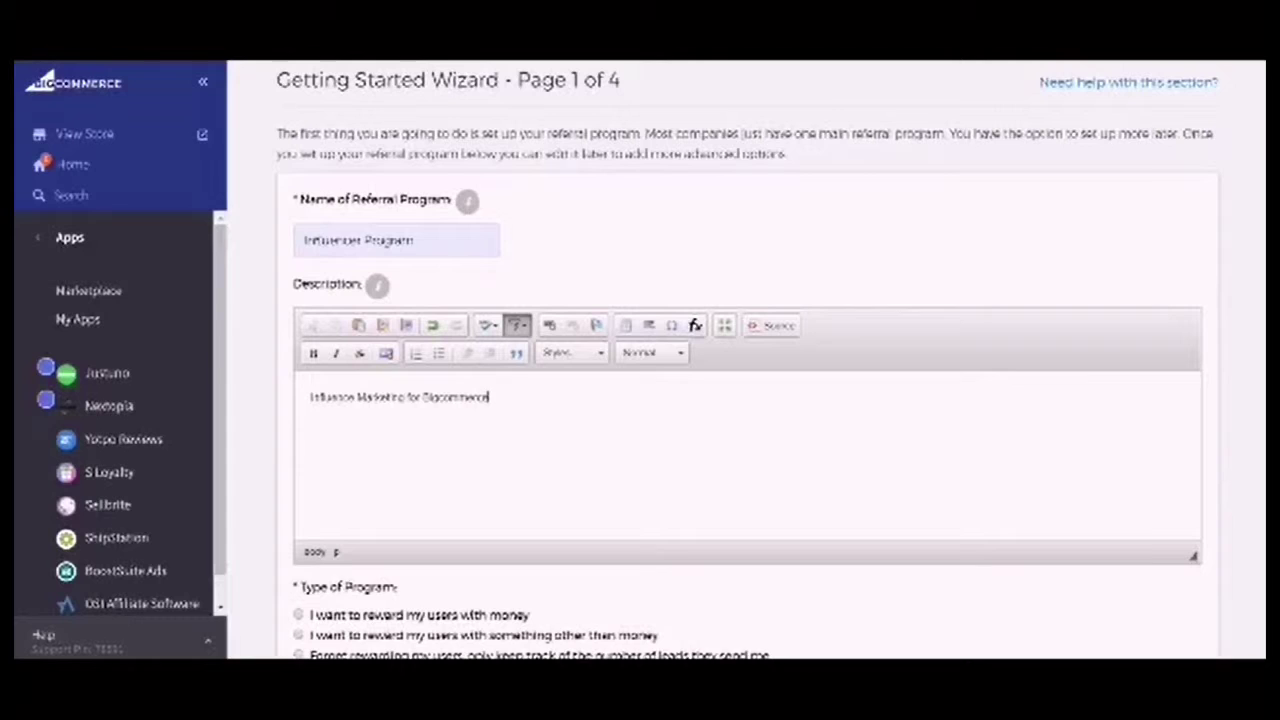
pyautogui.scroll(-3, 420, 490)
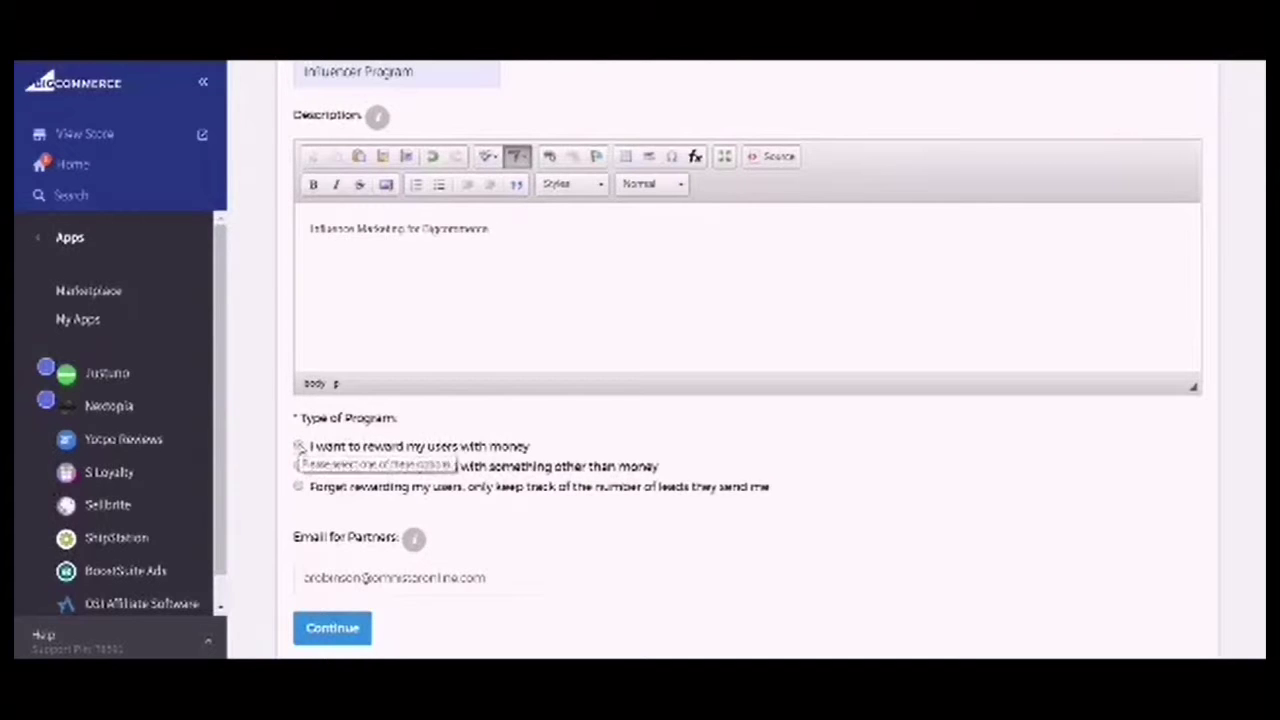
# Step: Choose money rewards paid as a percentage of the sale, with a 15% commission
pyautogui.click(299, 447)
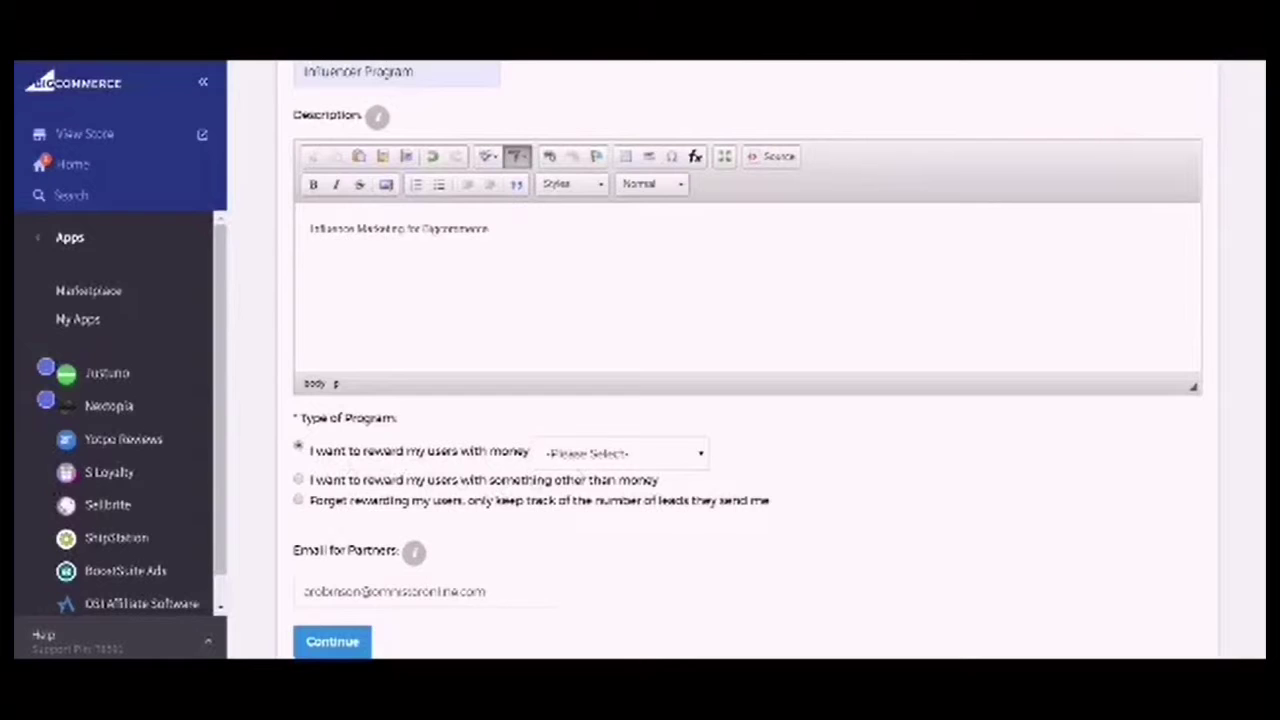
pyautogui.click(650, 455)
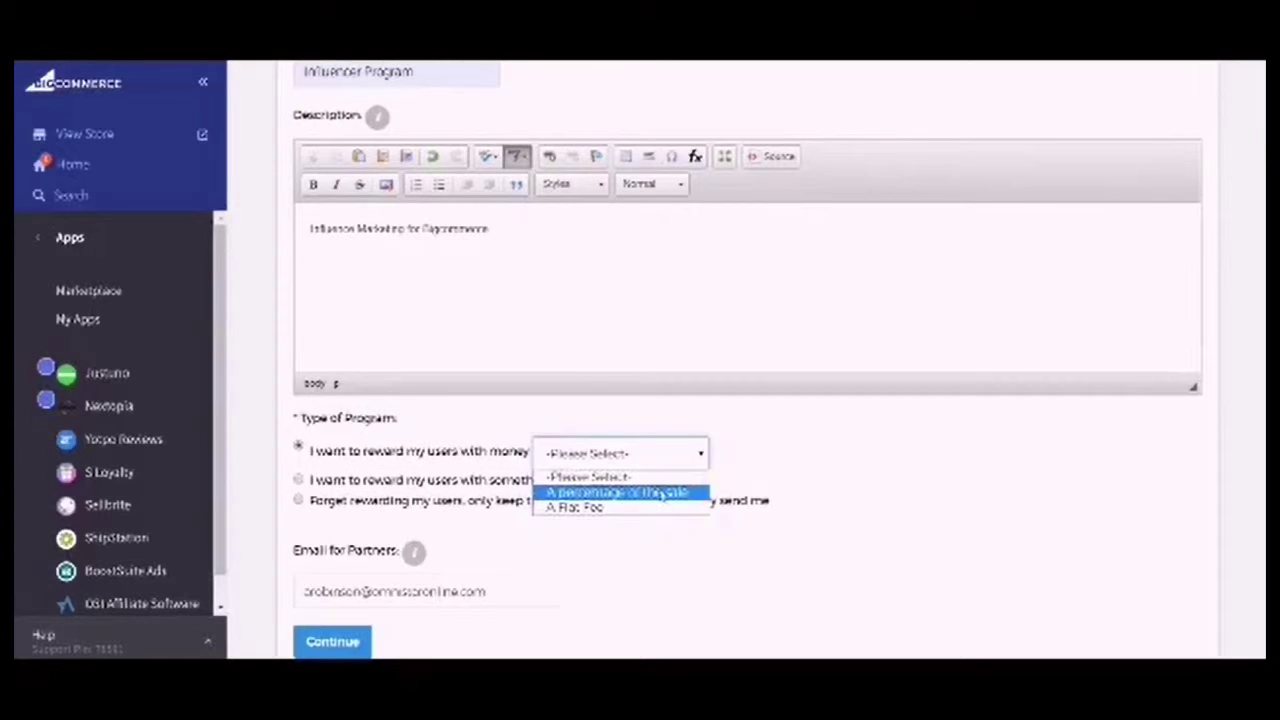
pyautogui.click(662, 494)
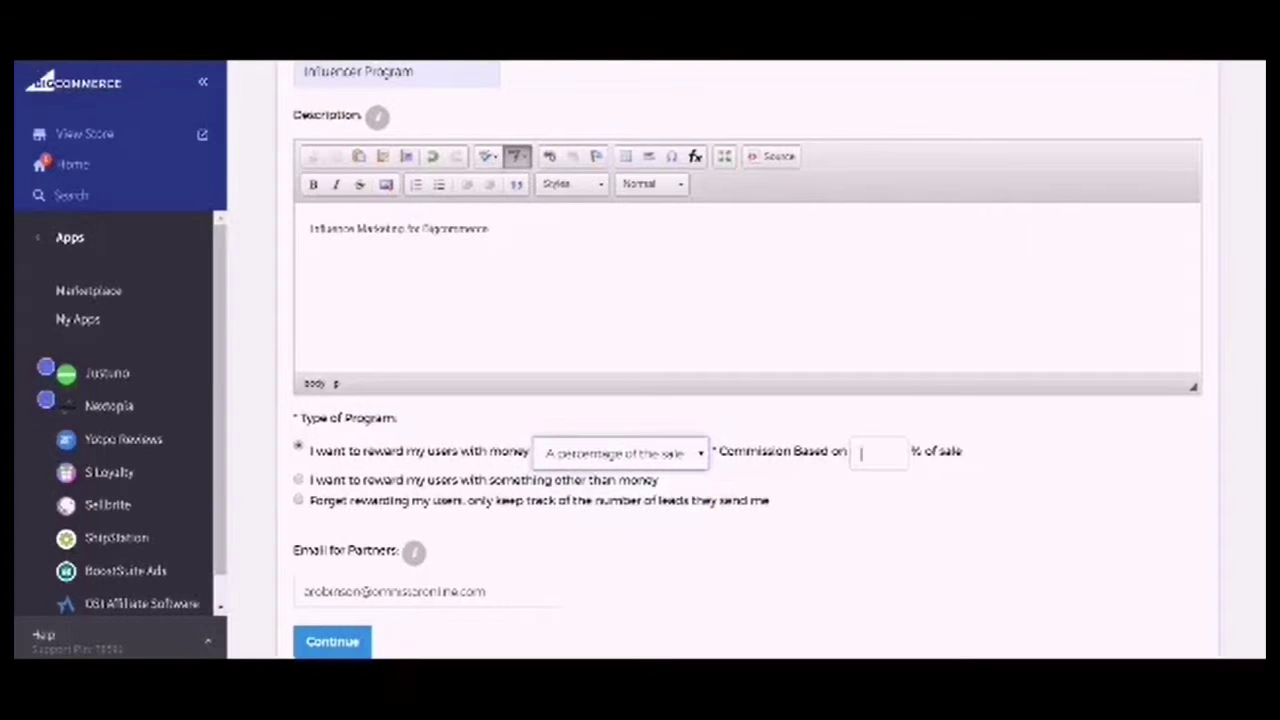
pyautogui.click(861, 452)
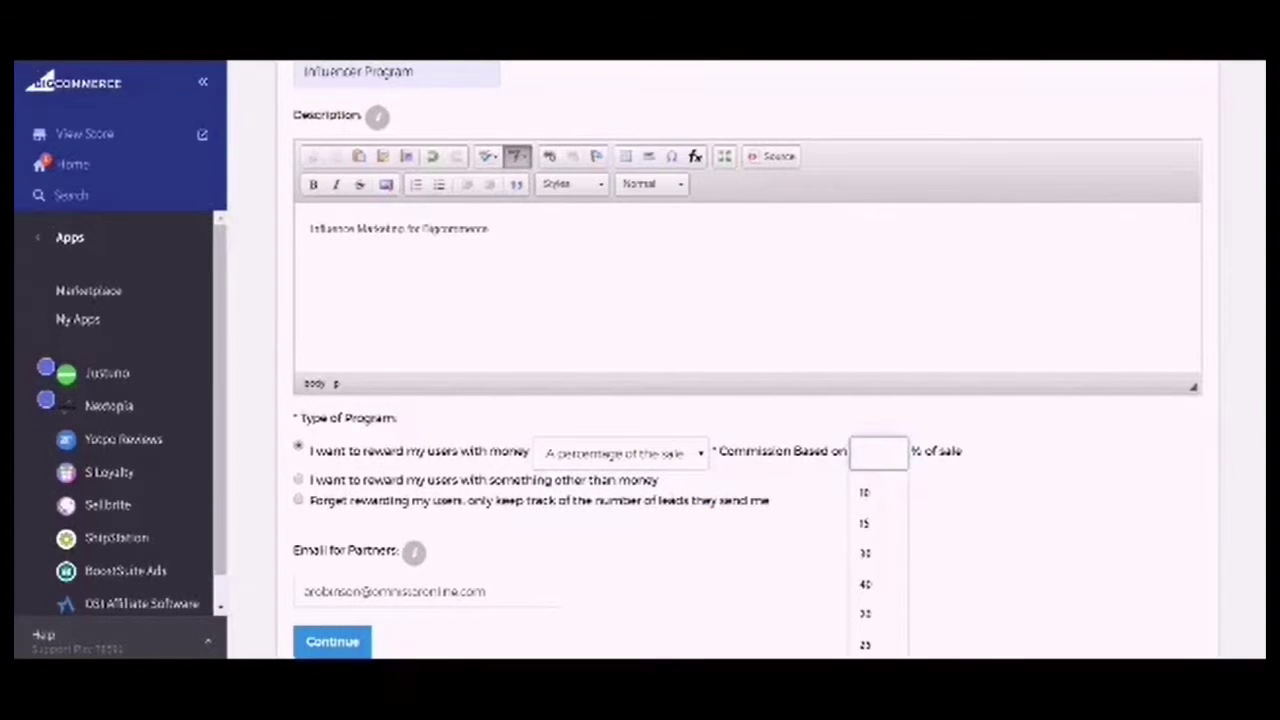
pyautogui.write('15')
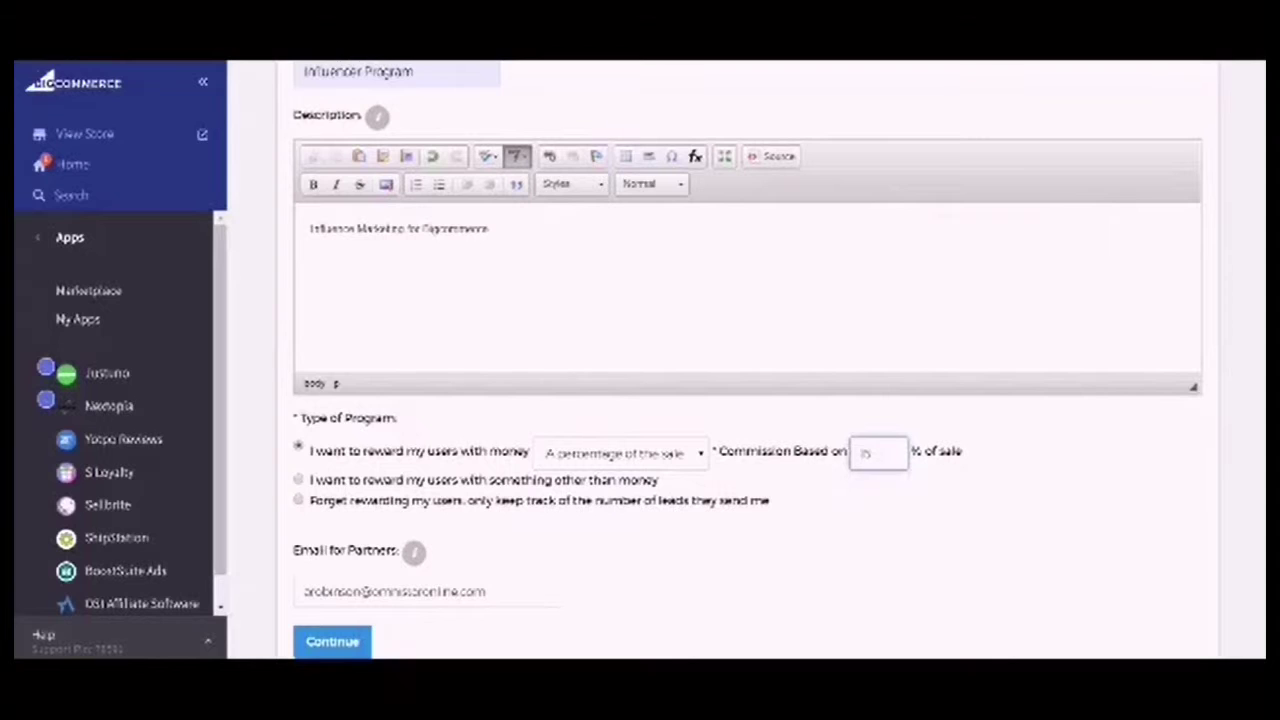
pyautogui.click(668, 583)
pyautogui.scroll(-1, 674, 551)
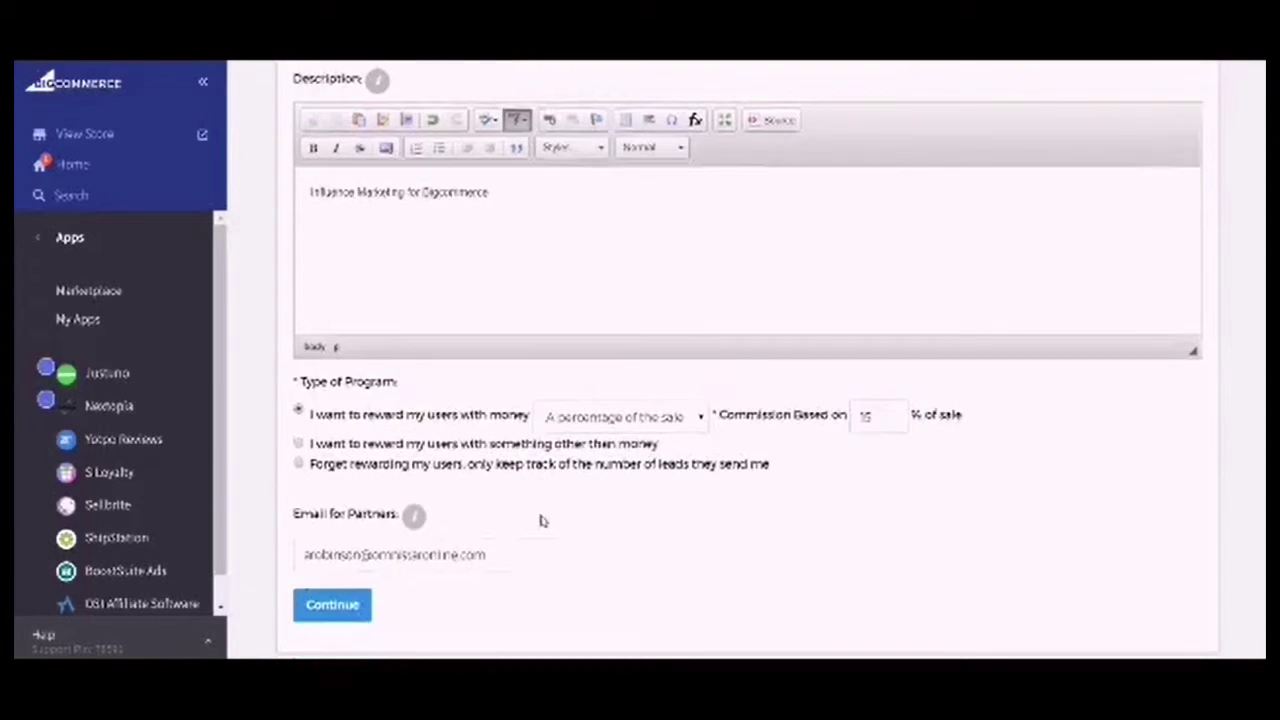
# Step: On wizard page 2, send partners directly to the store using the suggested store URL
pyautogui.click(325, 603)
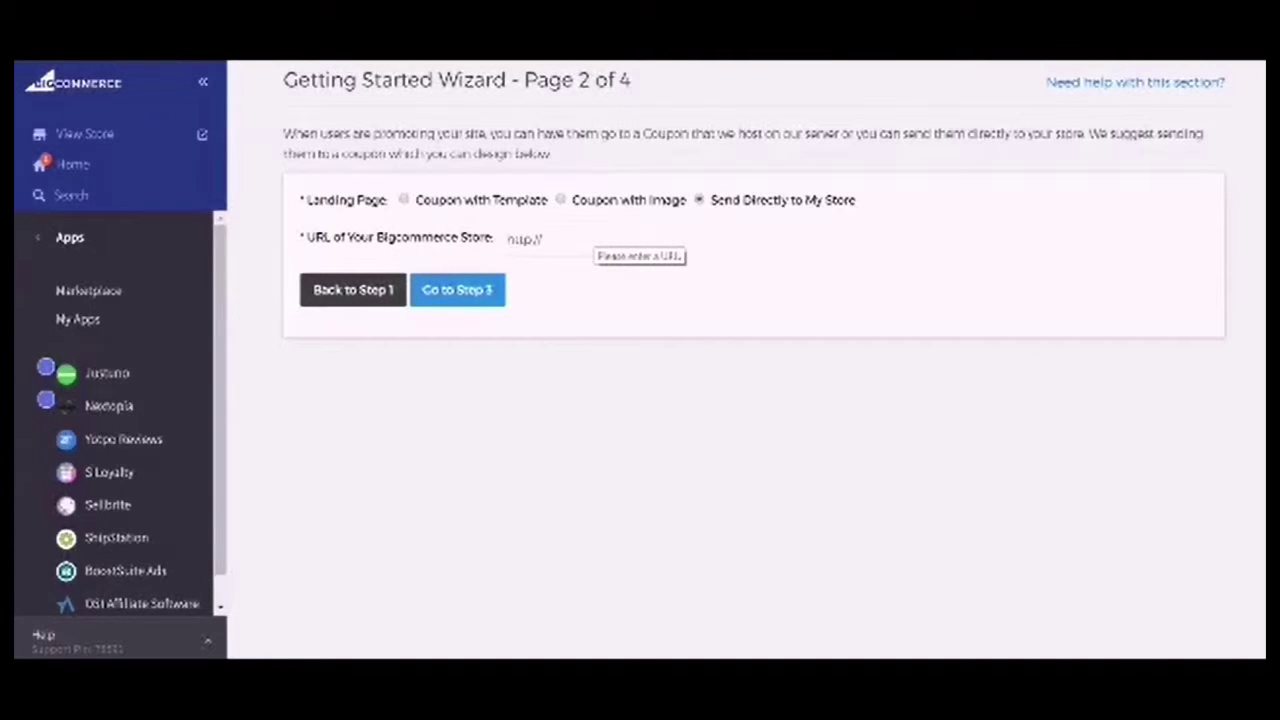
pyautogui.click(580, 240)
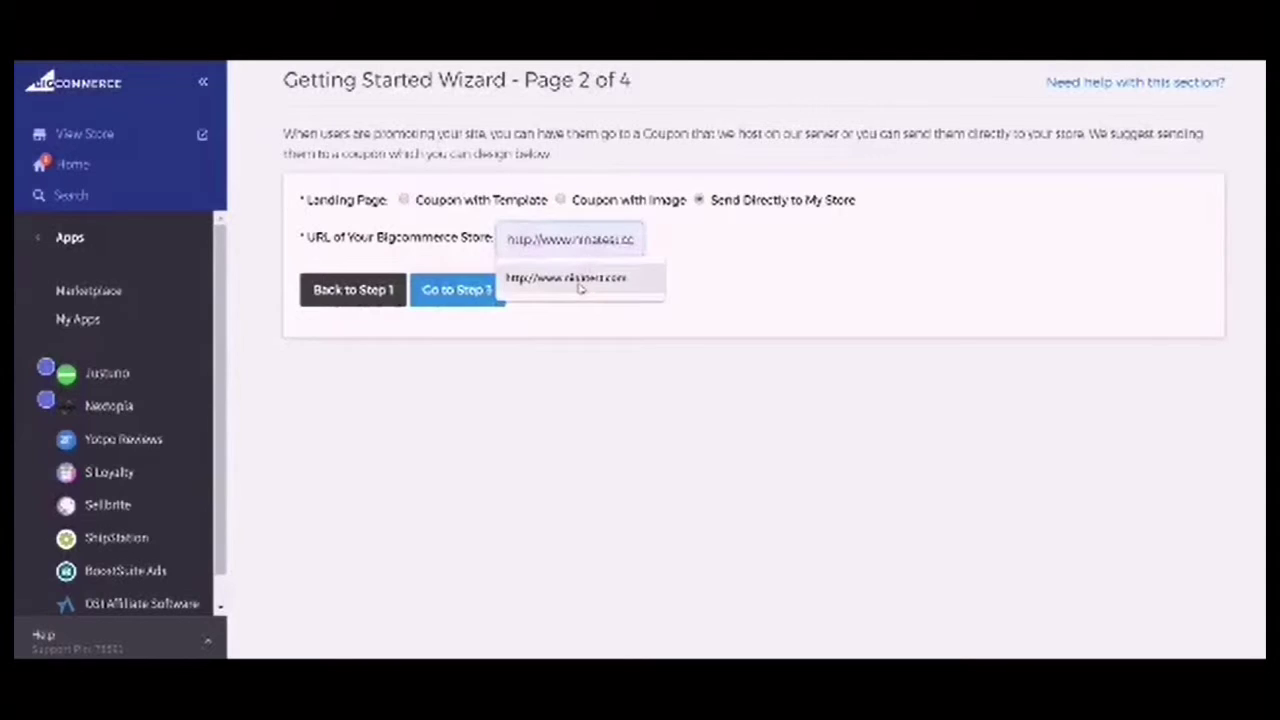
pyautogui.click(575, 278)
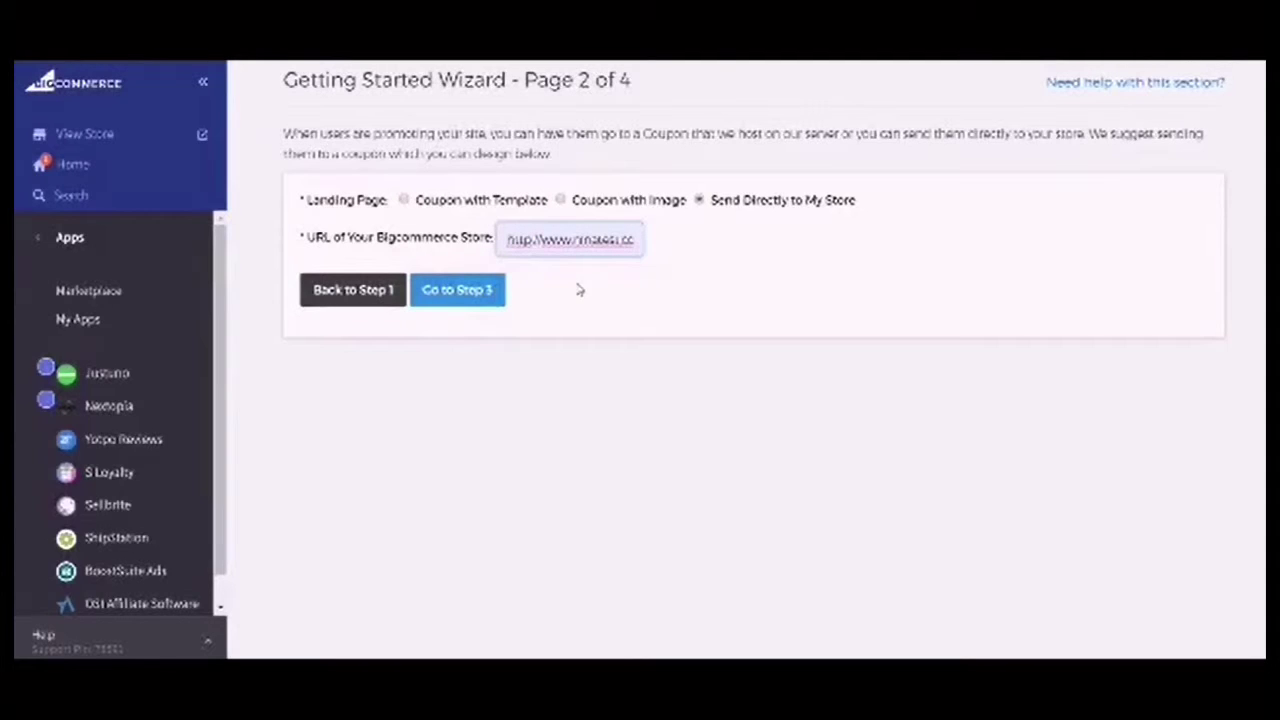
# Step: Go to step 3 to reveal the thank-you page tracking code
pyautogui.click(477, 289)
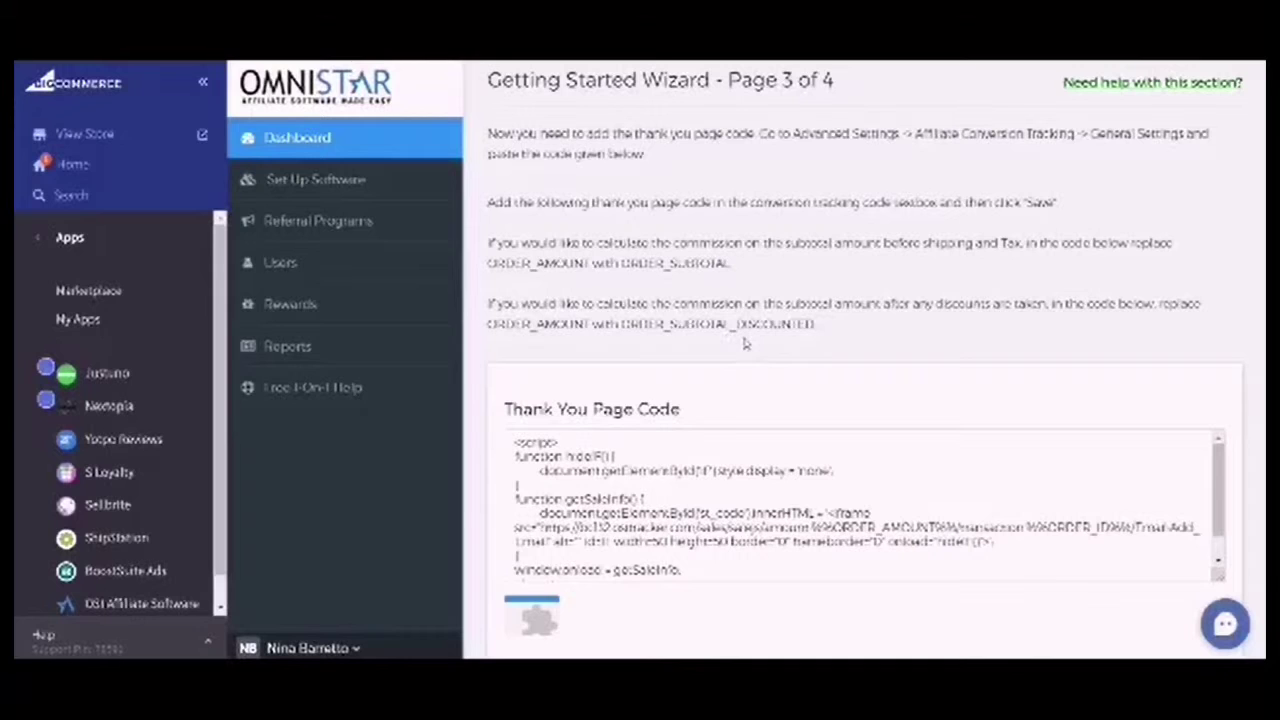
# Step: Highlight ORDER_AMOUNT in the code and the ORDER_SUBTOTAL and ORDER_SUBTOTAL_DISCOUNTED alternatives
pyautogui.scroll(-1, 754, 357)
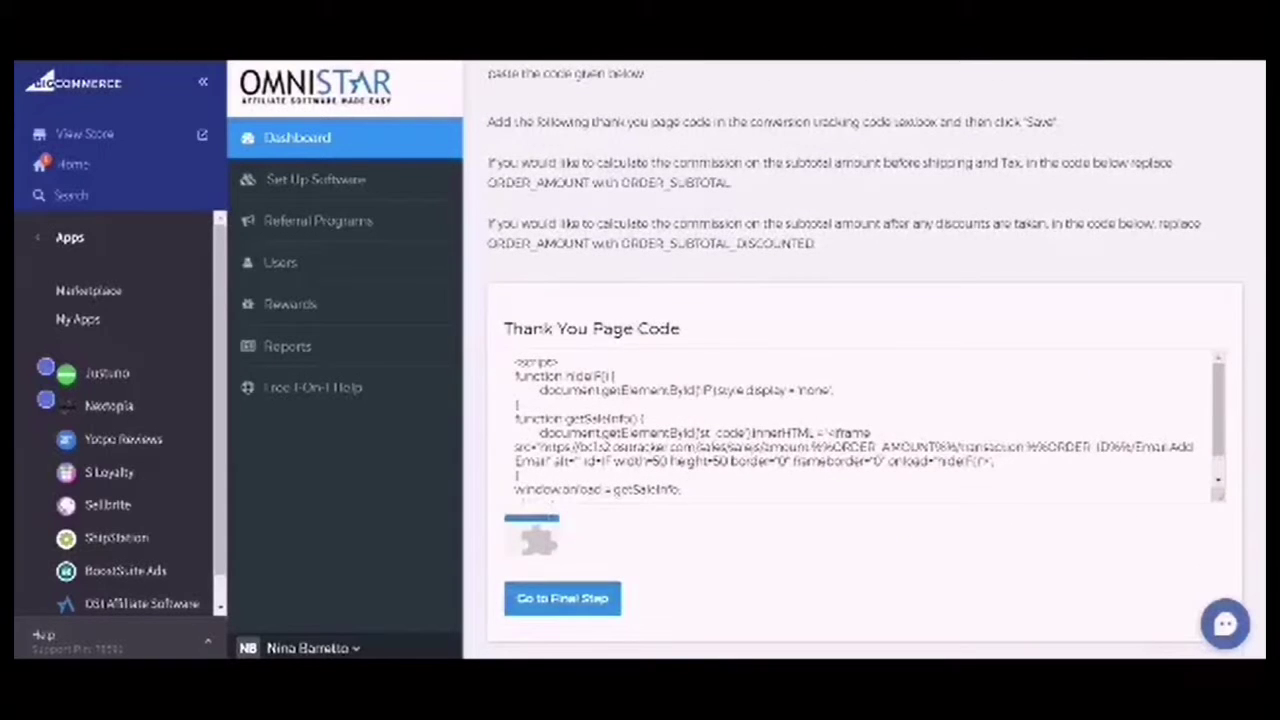
pyautogui.moveTo(833, 447); pyautogui.dragTo(935, 447)
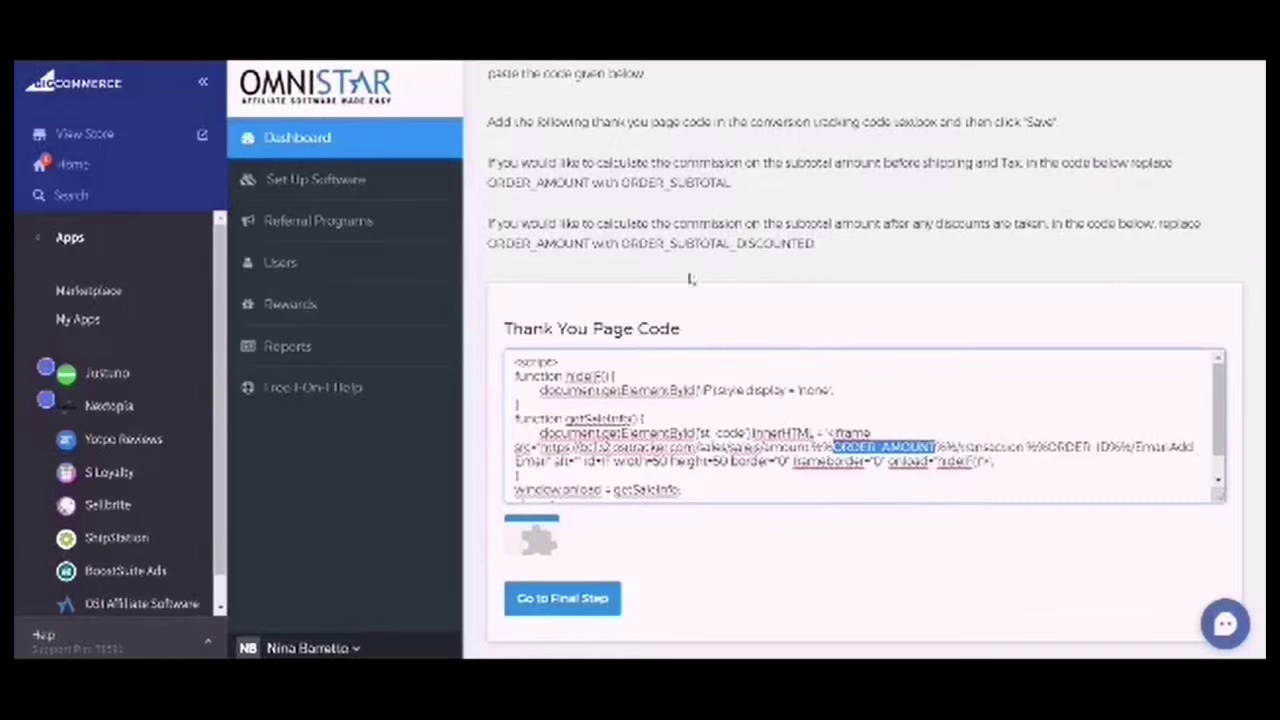
pyautogui.moveTo(622, 182); pyautogui.dragTo(738, 186)
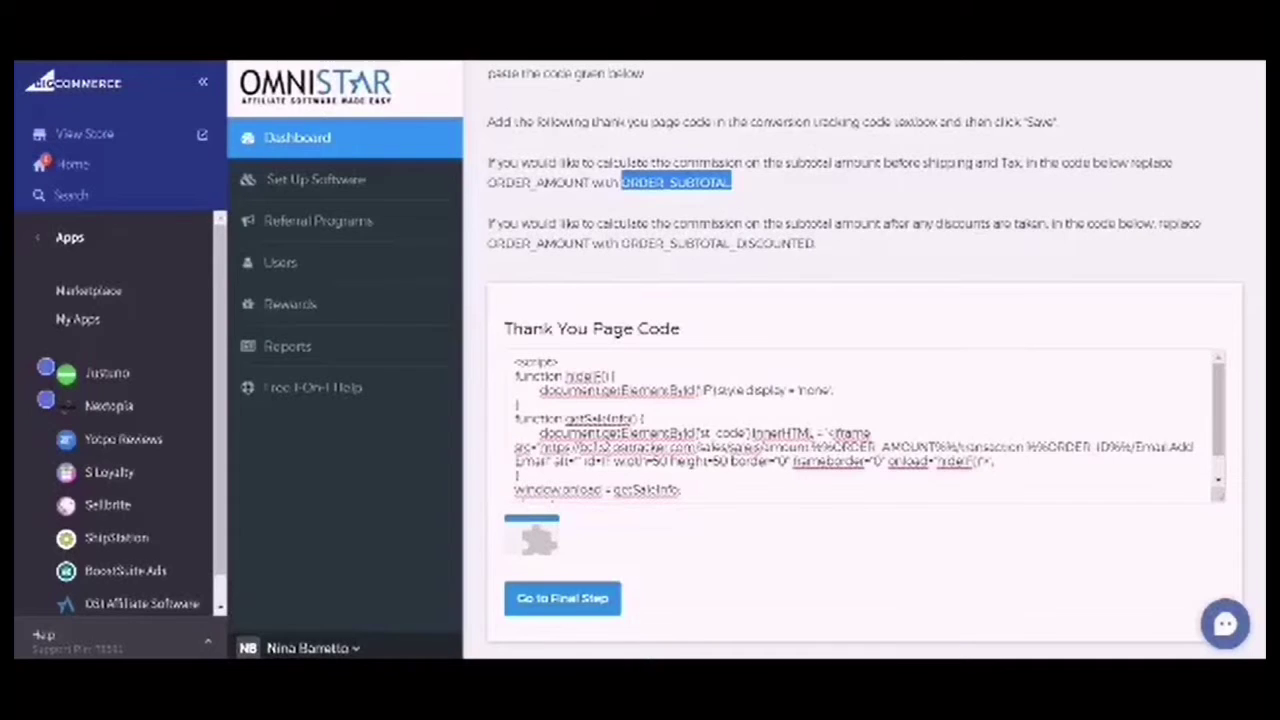
pyautogui.moveTo(620, 243); pyautogui.dragTo(791, 258)
pyautogui.hotkey('ctrl', 'c')
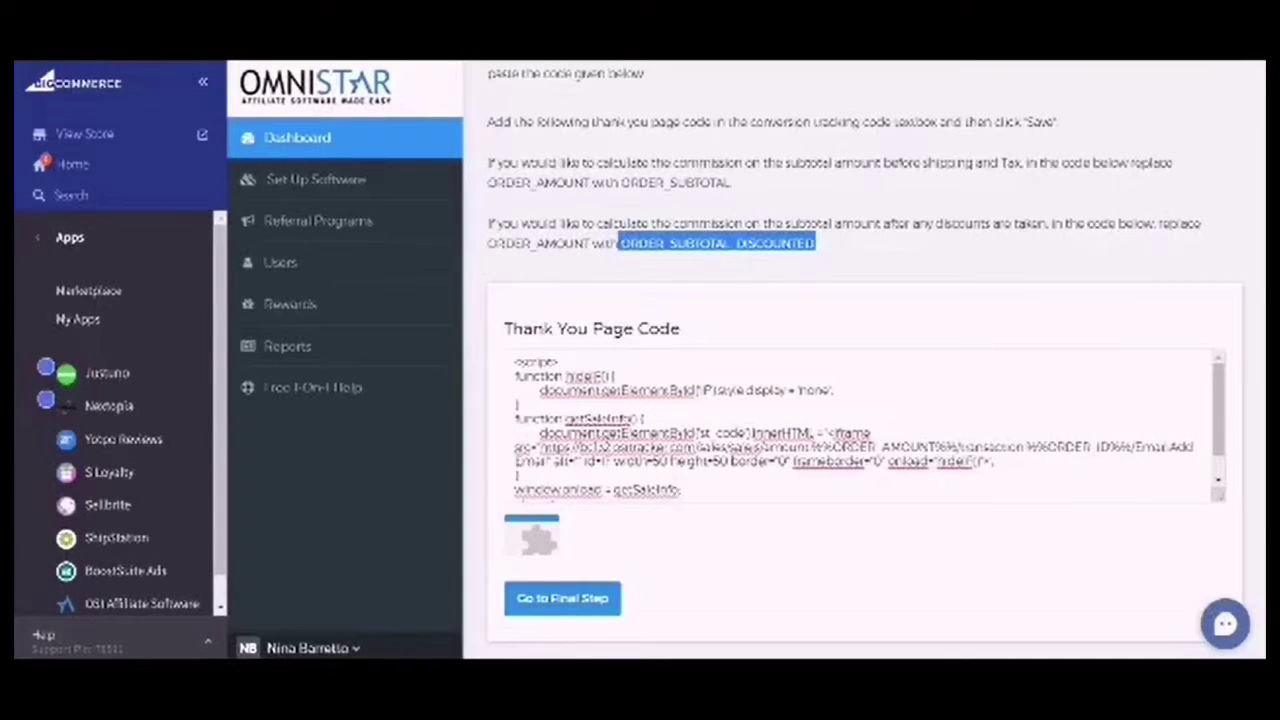
# Step: Replace ORDER_AMOUNT with ORDER_SUBTOTAL_DISCOUNTED, rejoin the split line and select the whole code
pyautogui.moveTo(833, 446); pyautogui.dragTo(935, 446)
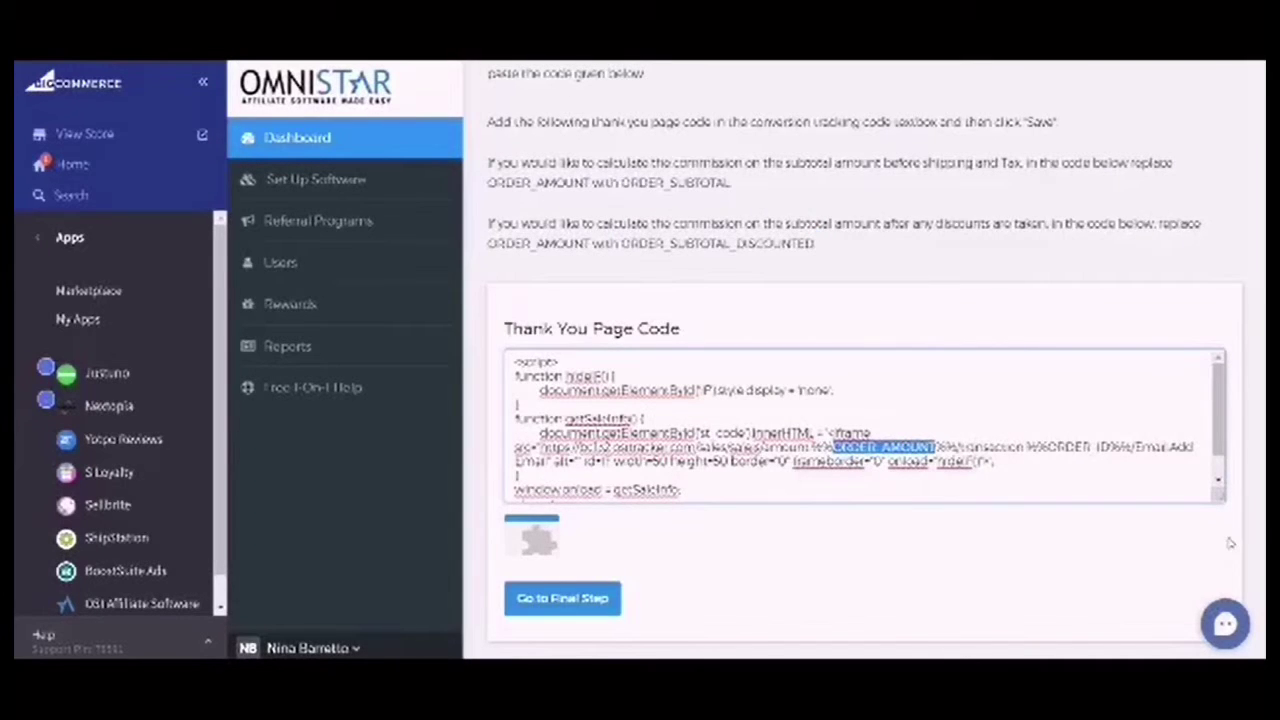
pyautogui.hotkey('ctrl', 'v')
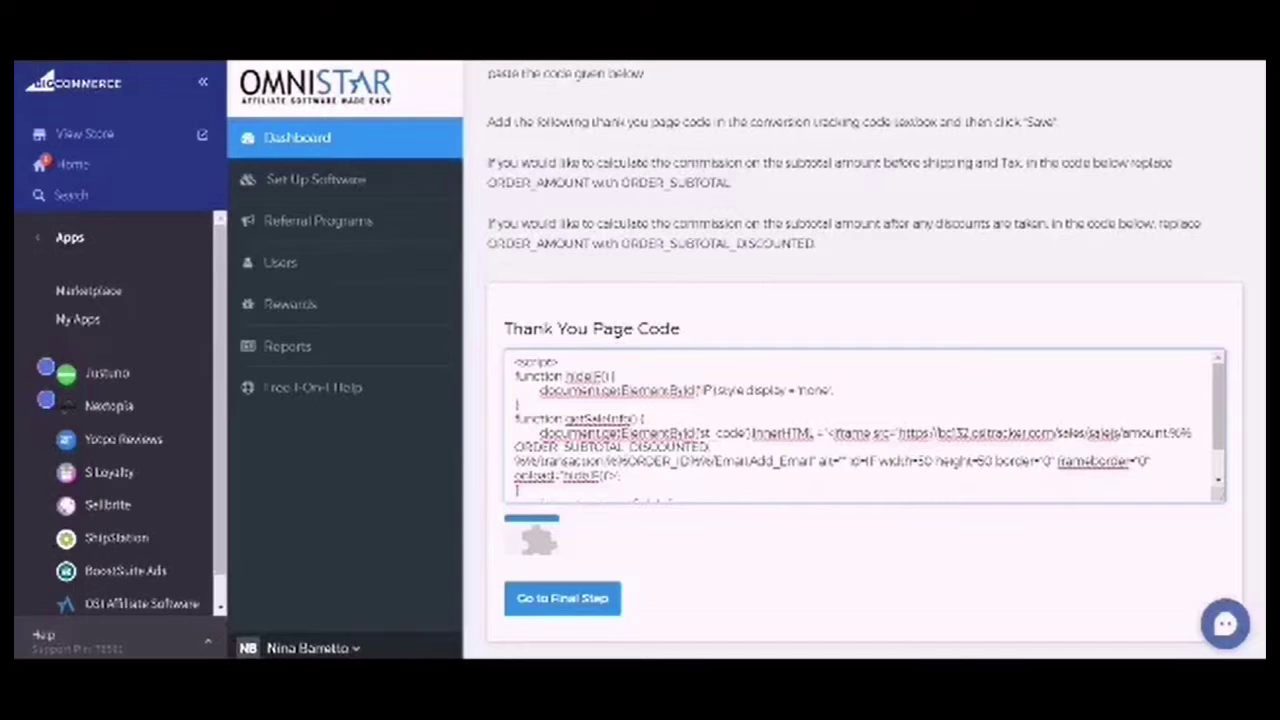
pyautogui.click(514, 461)
pyautogui.press('BackSpace')
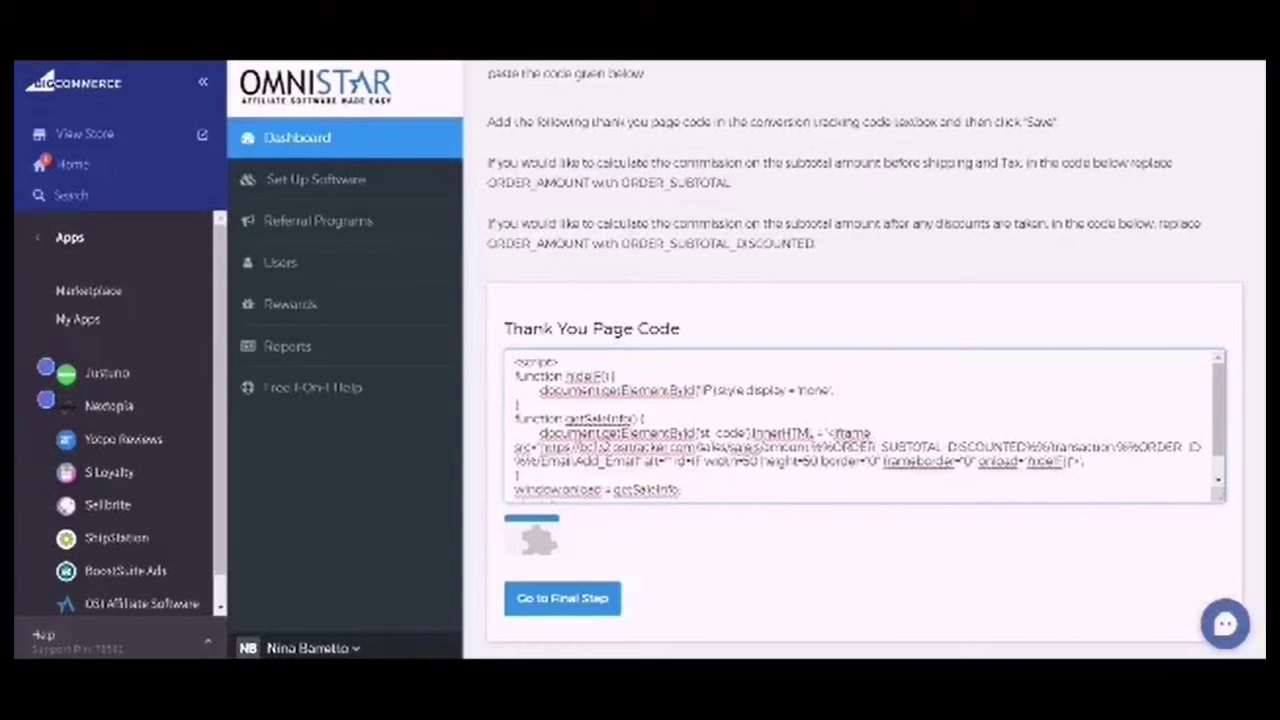
pyautogui.scroll(-1, 868, 426)
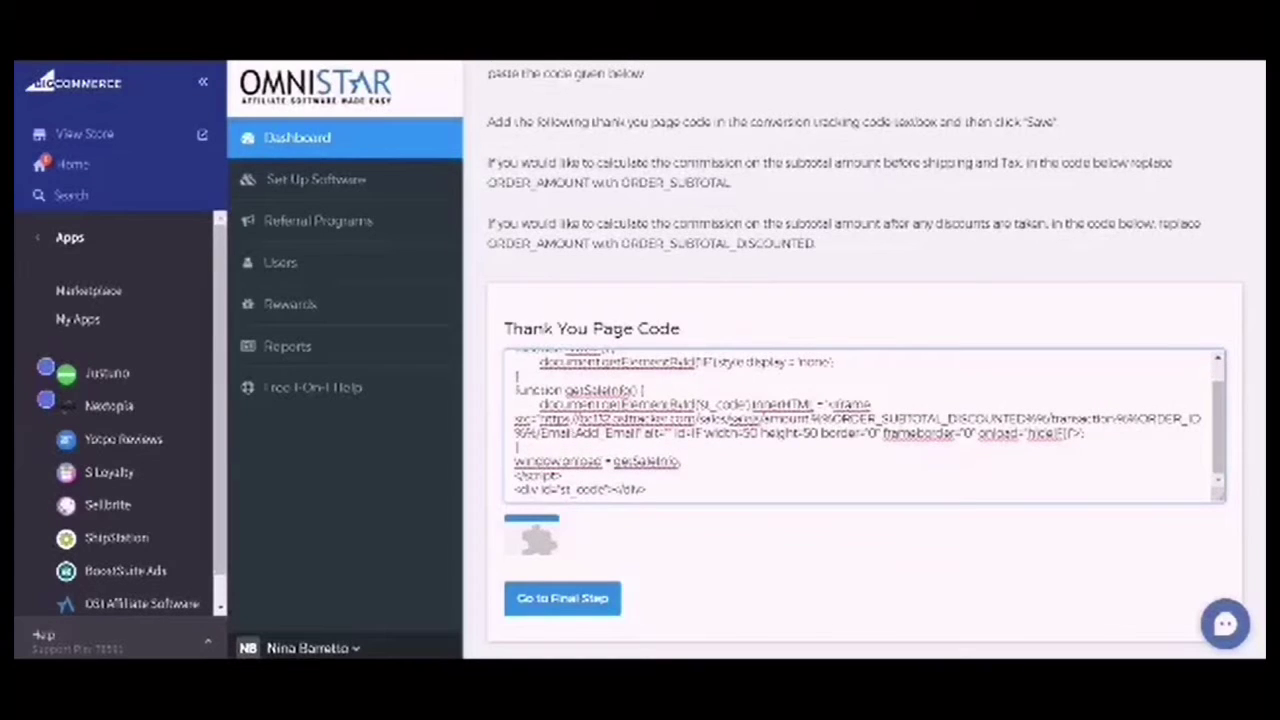
pyautogui.hotkey('ctrl', 'a')
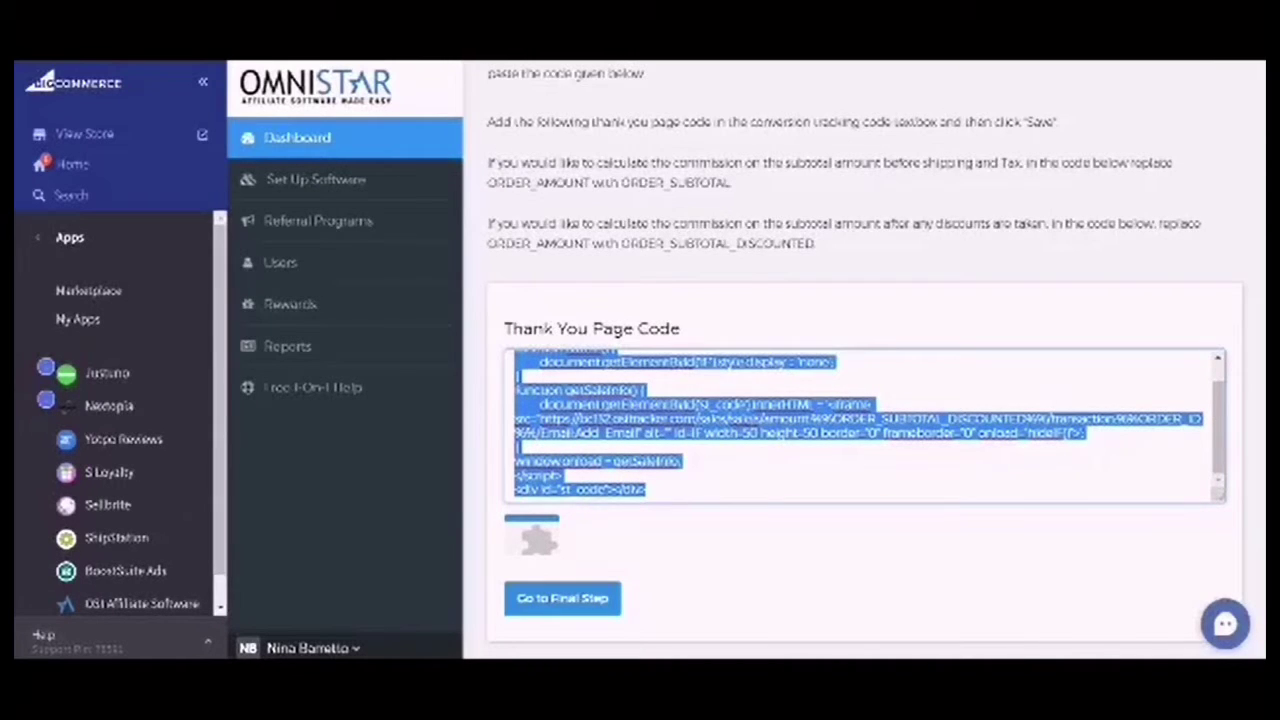
pyautogui.scroll(3, 868, 426)
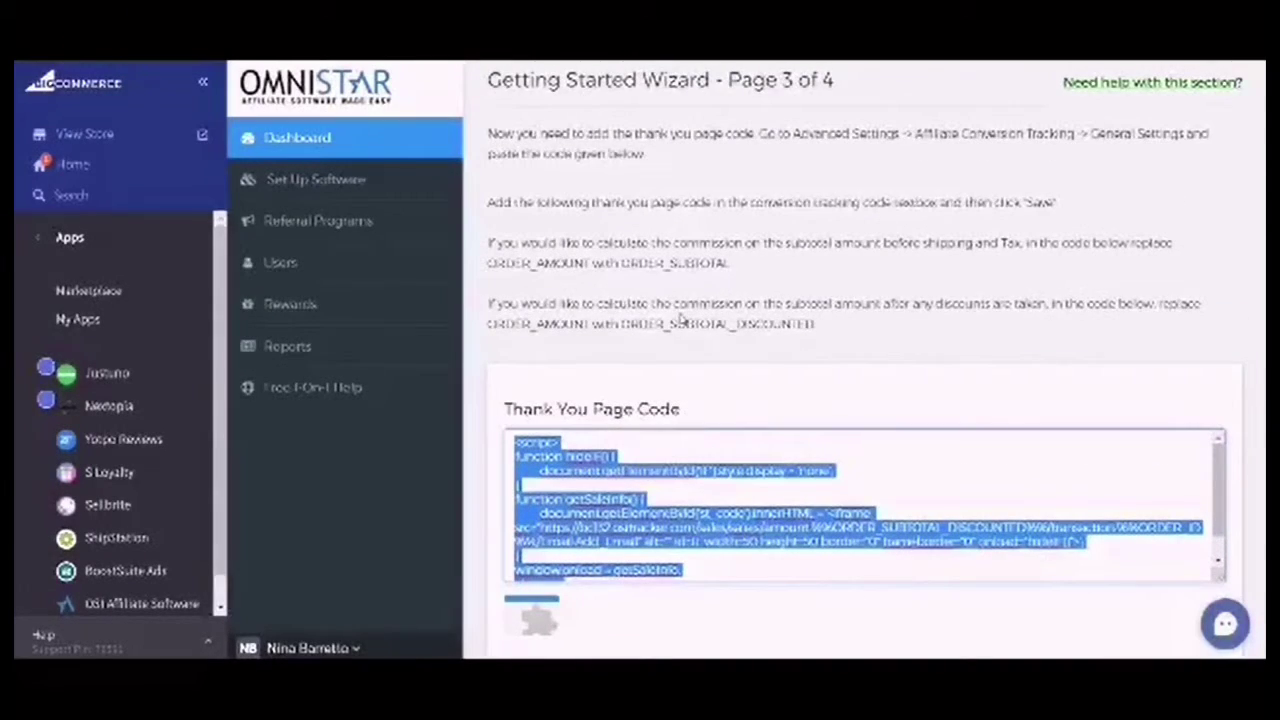
pyautogui.scroll(-1, 672, 350)
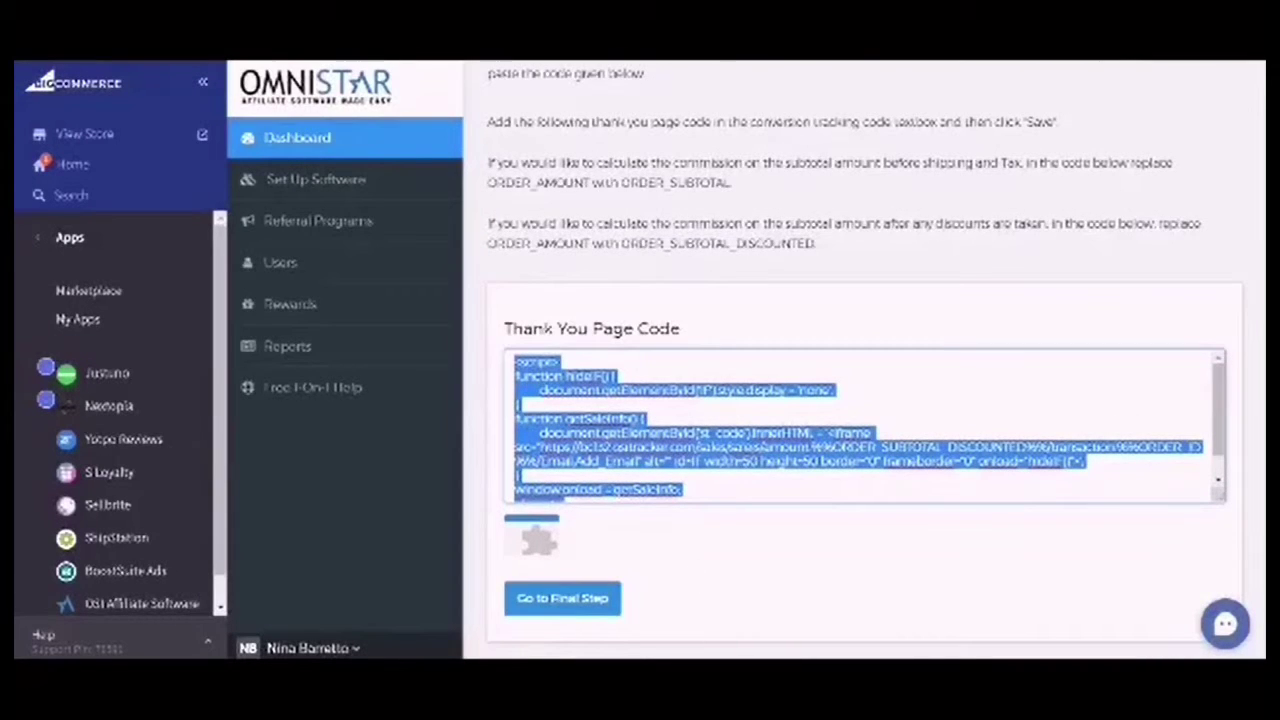
# Step: Reach the final 'Almost There' wizard step, then open Advanced Settings from the main store menu
pyautogui.click(575, 602)
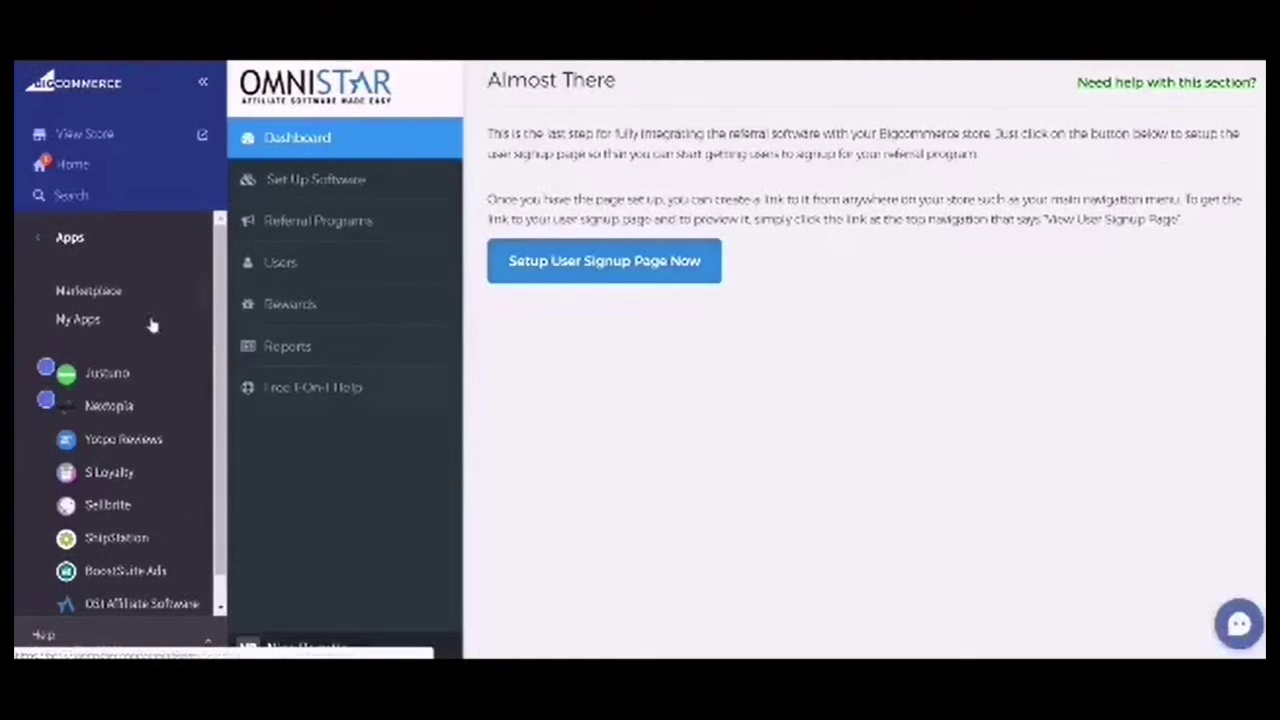
pyautogui.scroll(-1, 63, 289)
pyautogui.scroll(1, 63, 289)
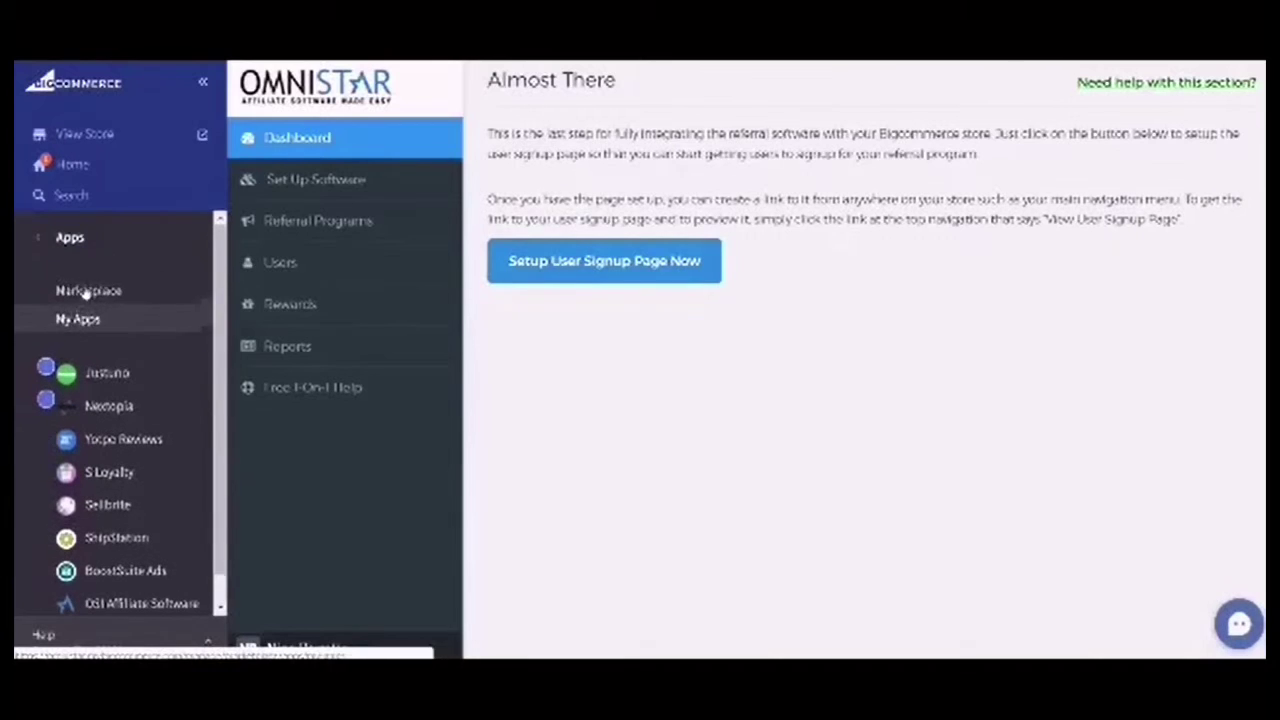
pyautogui.click(42, 240)
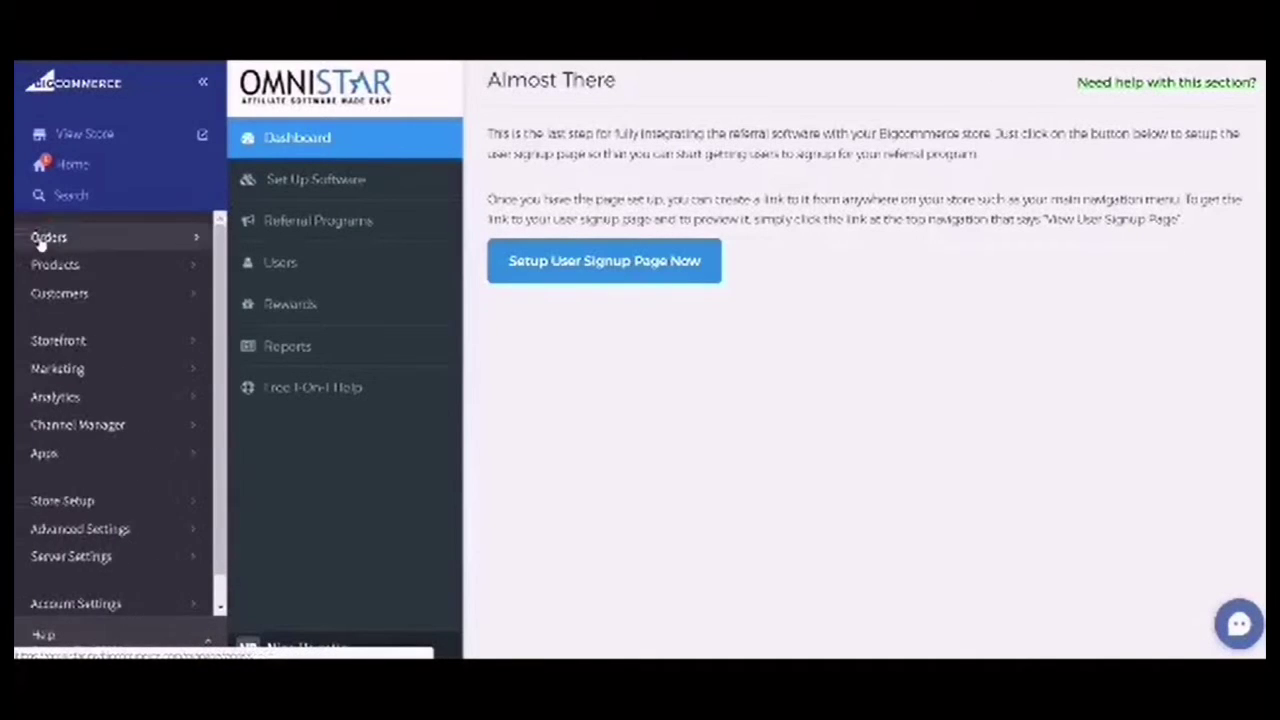
pyautogui.click(130, 531)
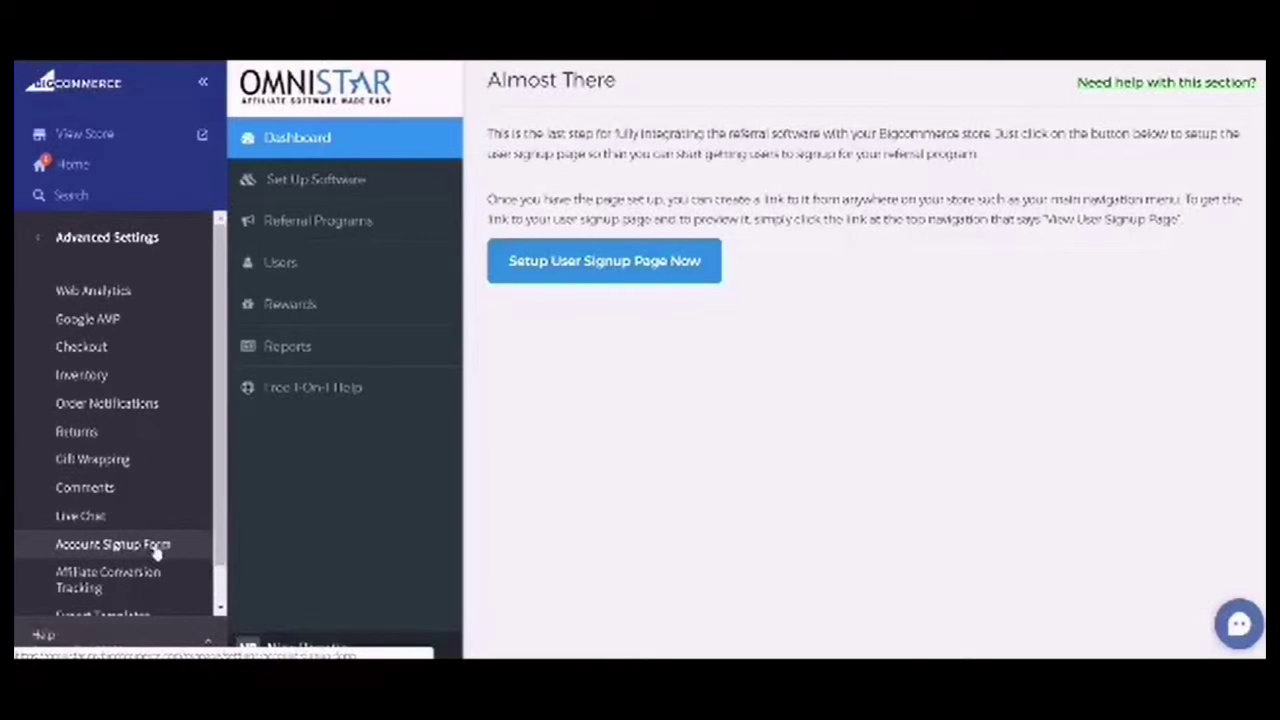
# Step: Paste the edited thank-you code into Affiliate Conversion Tracking's Conversion Tracking Code and save it
pyautogui.click(124, 588)
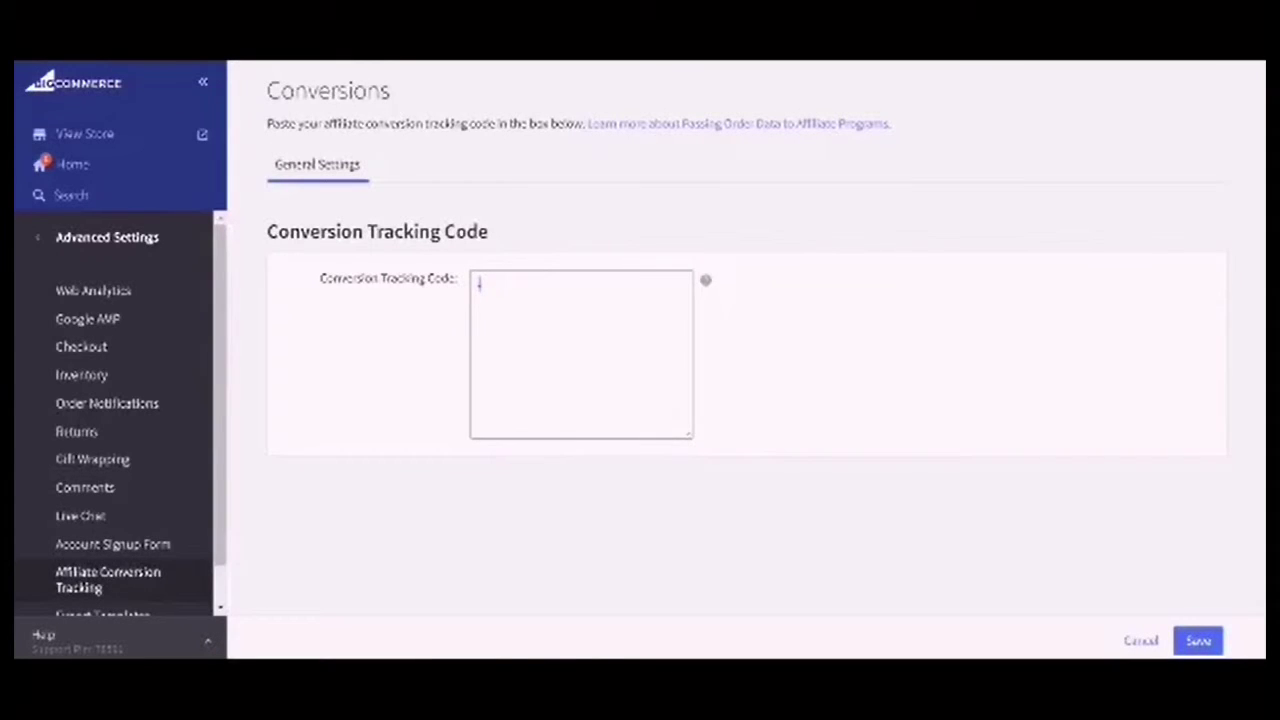
pyautogui.hotkey('ctrl', 'v')
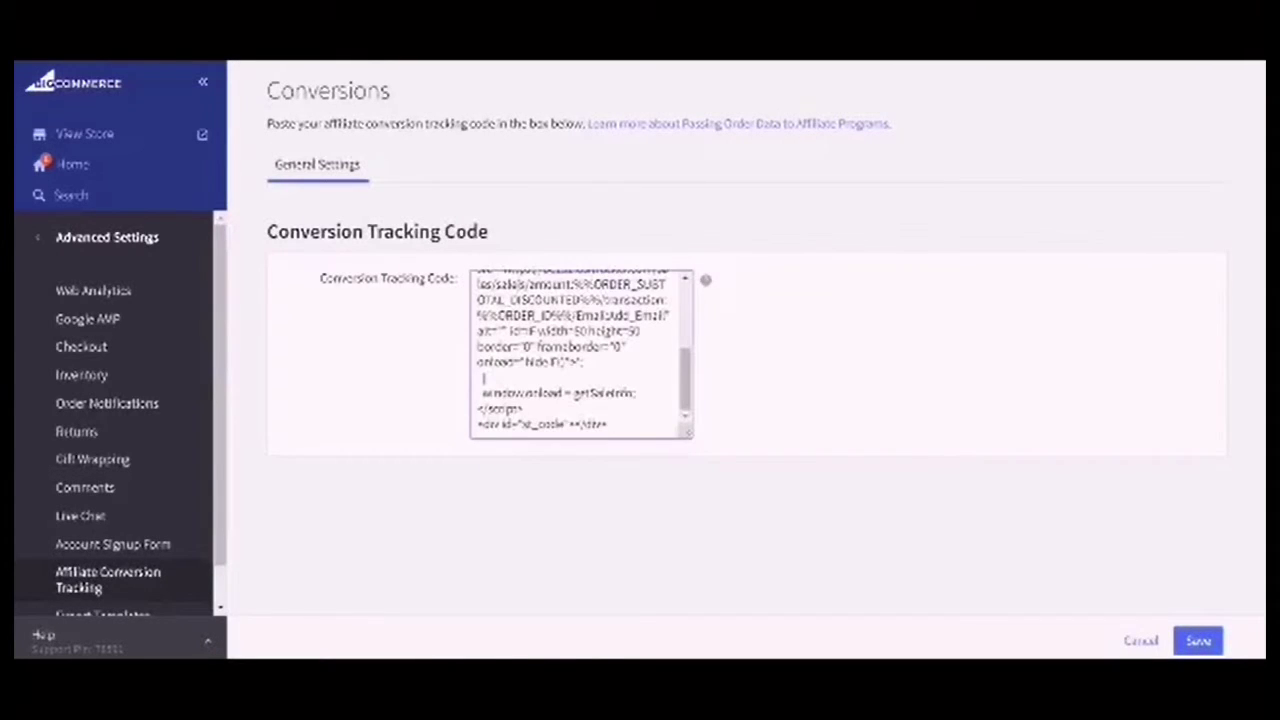
pyautogui.scroll(2, 580, 355)
pyautogui.scroll(-4, 580, 355)
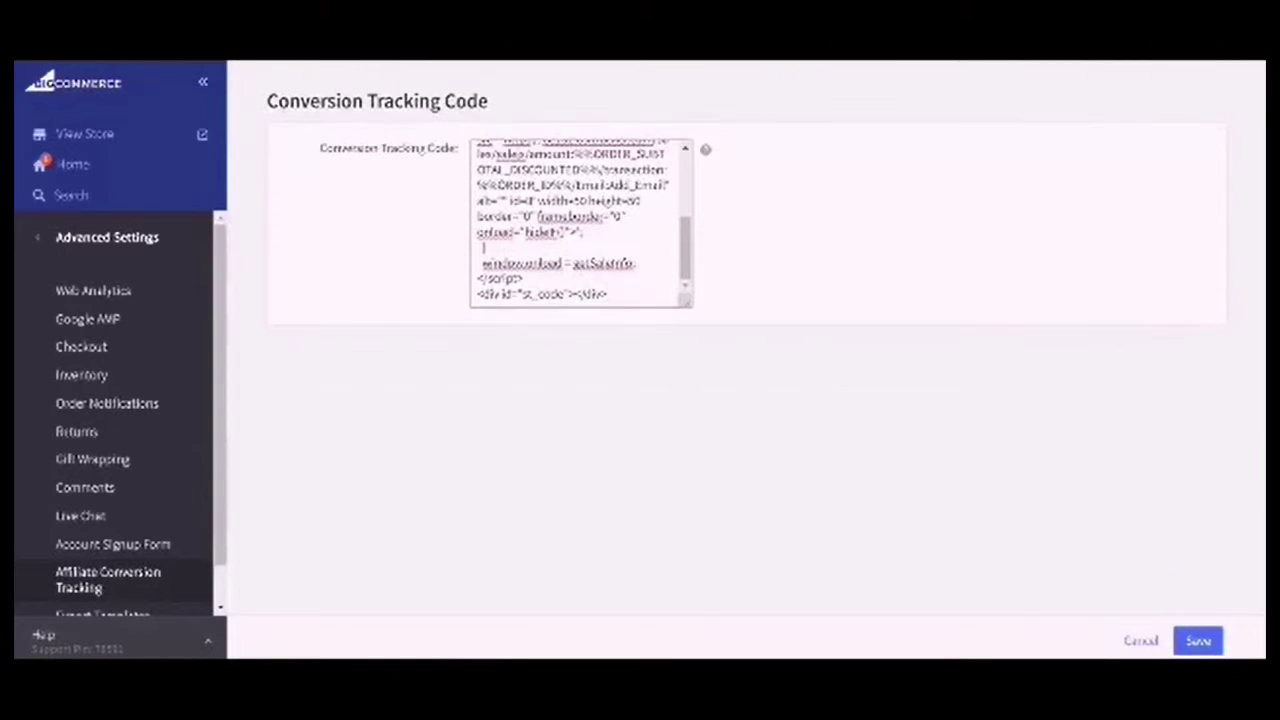
pyautogui.click(1197, 642)
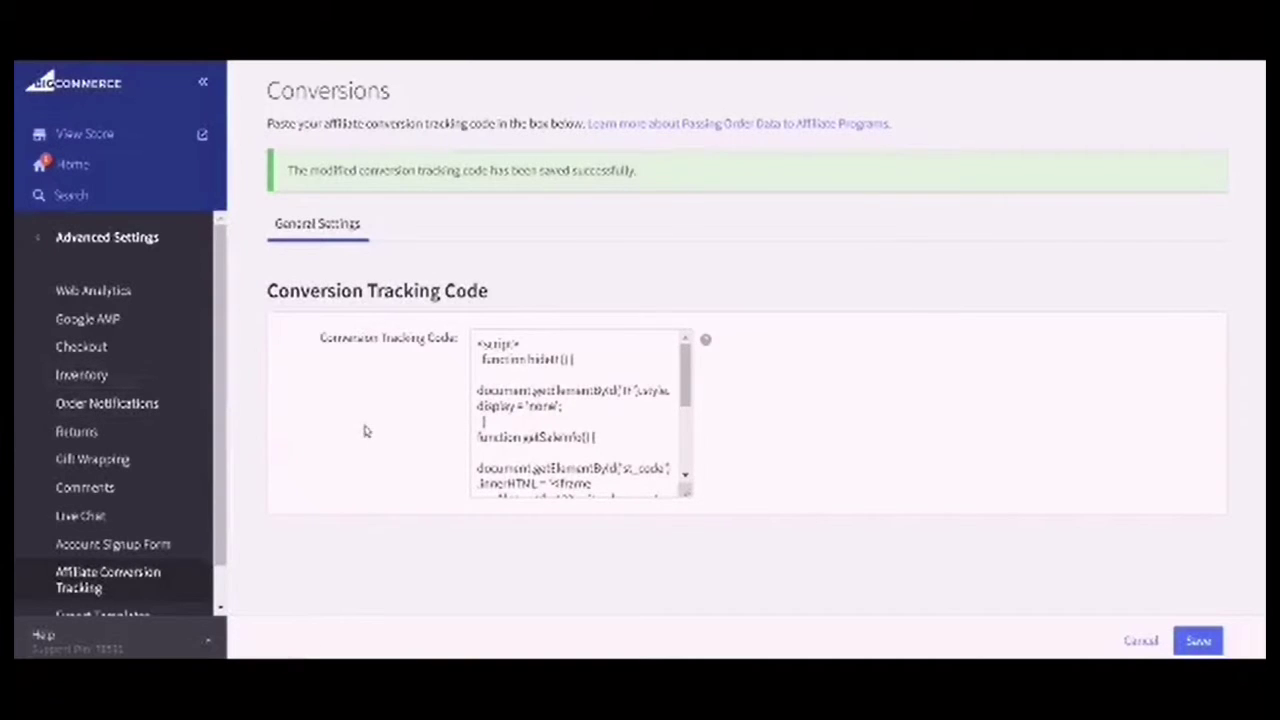
pyautogui.scroll(-2, 365, 430)
pyautogui.scroll(2, 365, 430)
# Step: Leave Advanced Settings for the main admin menu and open the Apps list to find OSI Affiliate Software
pyautogui.click(57, 240)
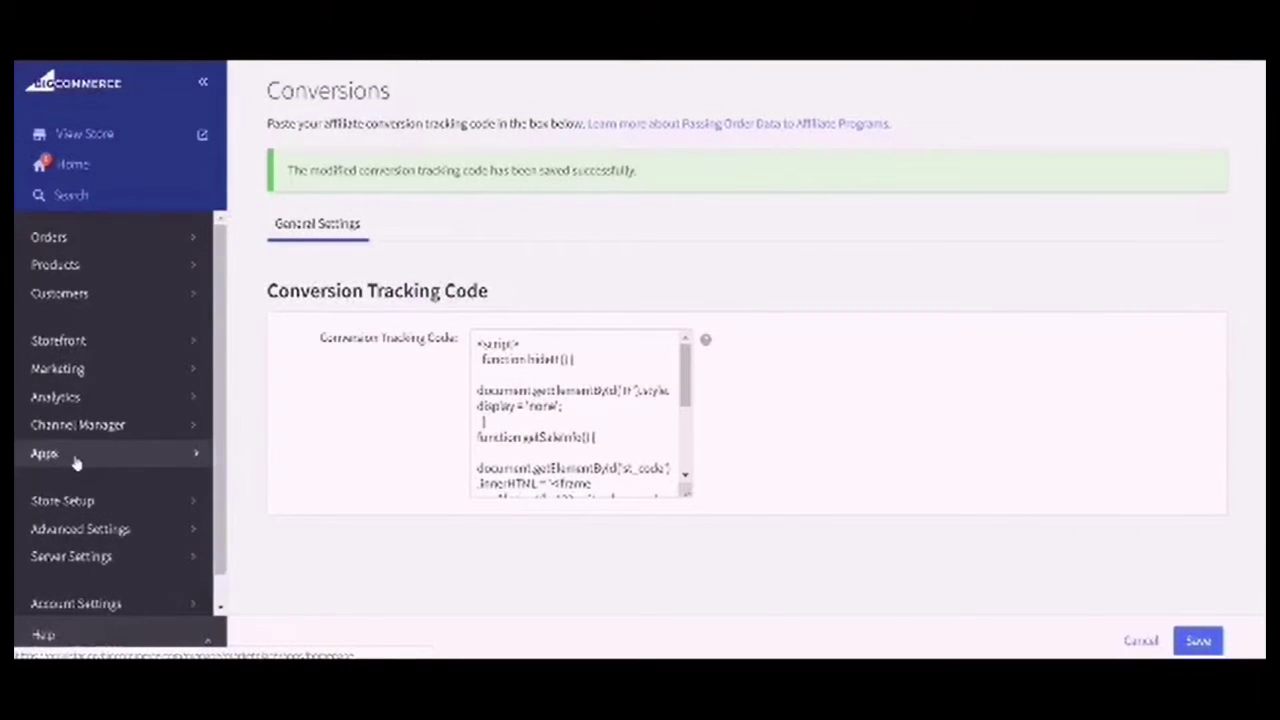
pyautogui.click(75, 458)
pyautogui.scroll(-1, 110, 500)
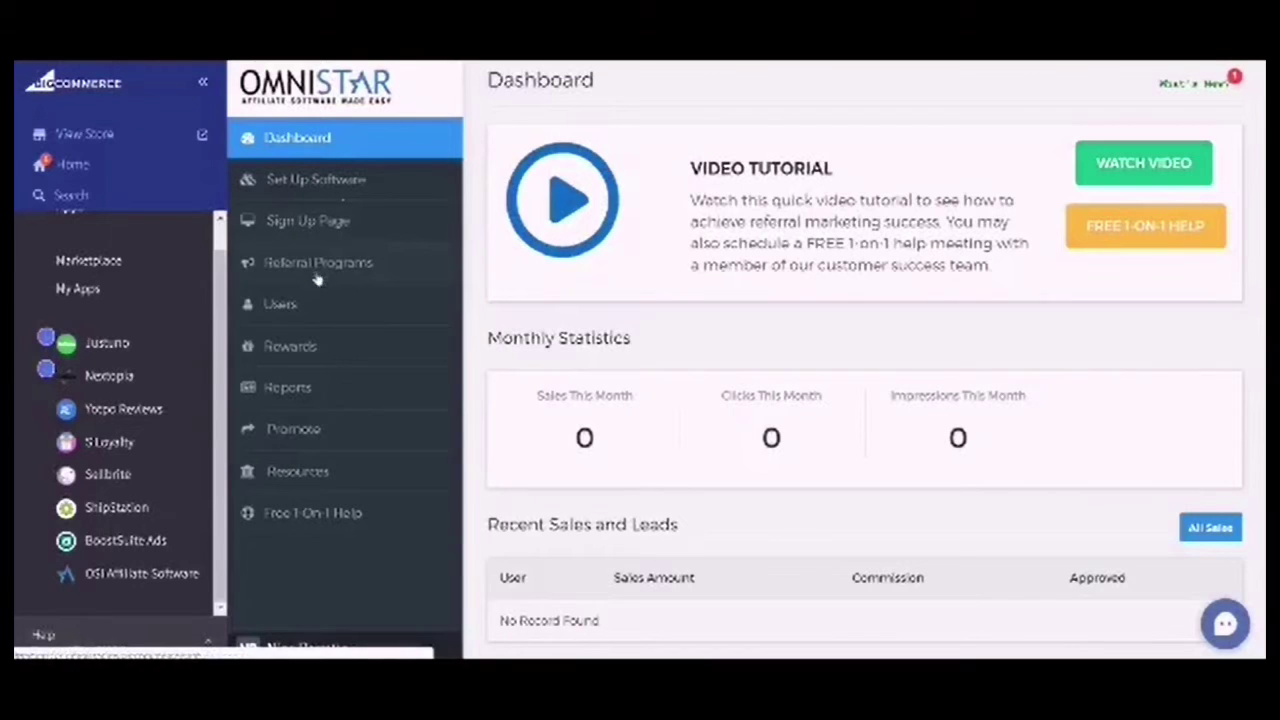
# Step: Open Referral Programs in the OmniStar sidebar to see the Influencer Program at 15% sale commission
pyautogui.click(387, 282)
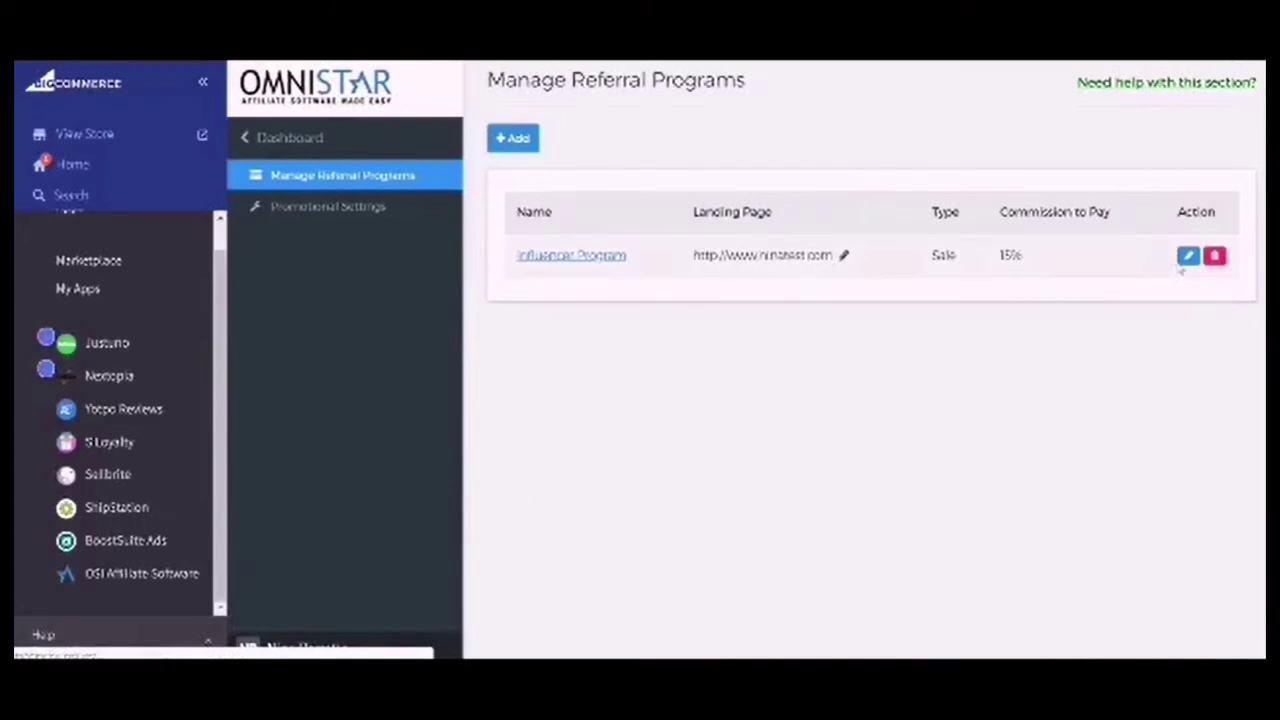